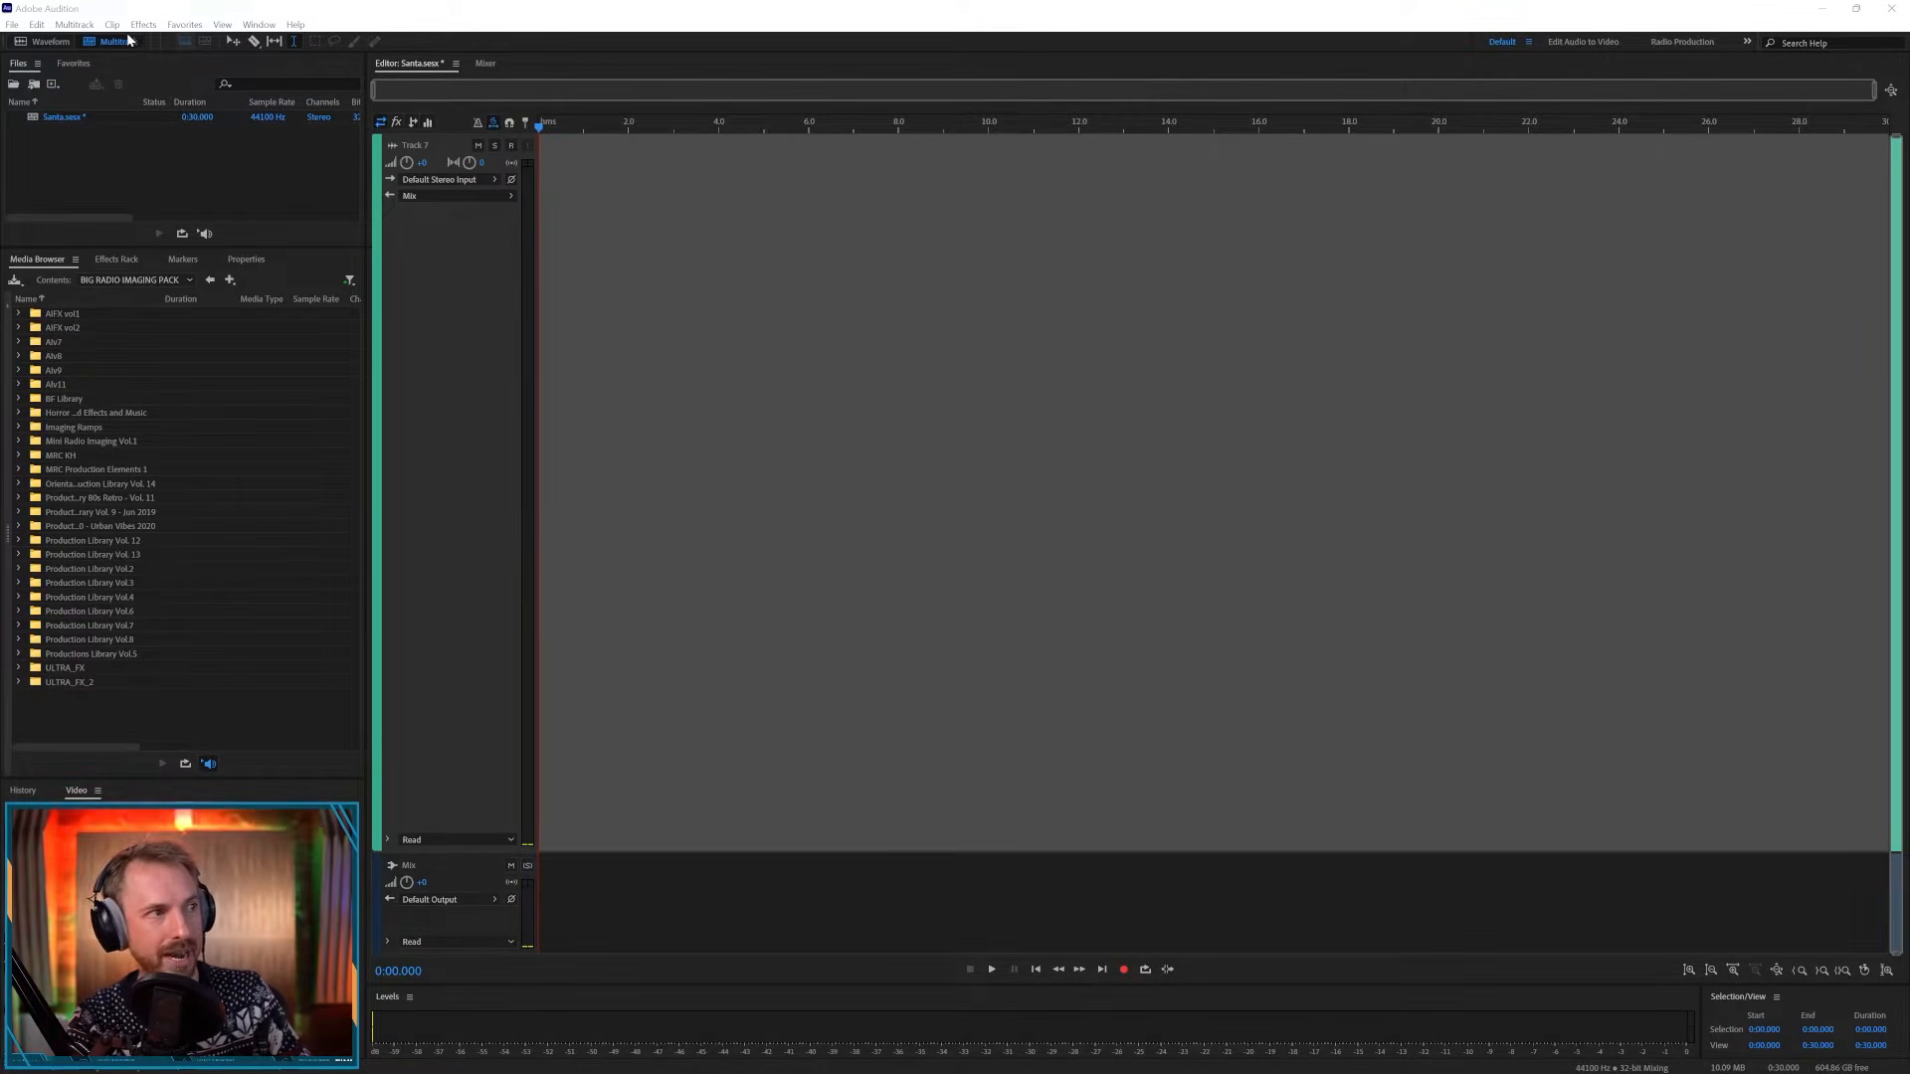
- Rename the first track as Santa Voice
click(424, 146)
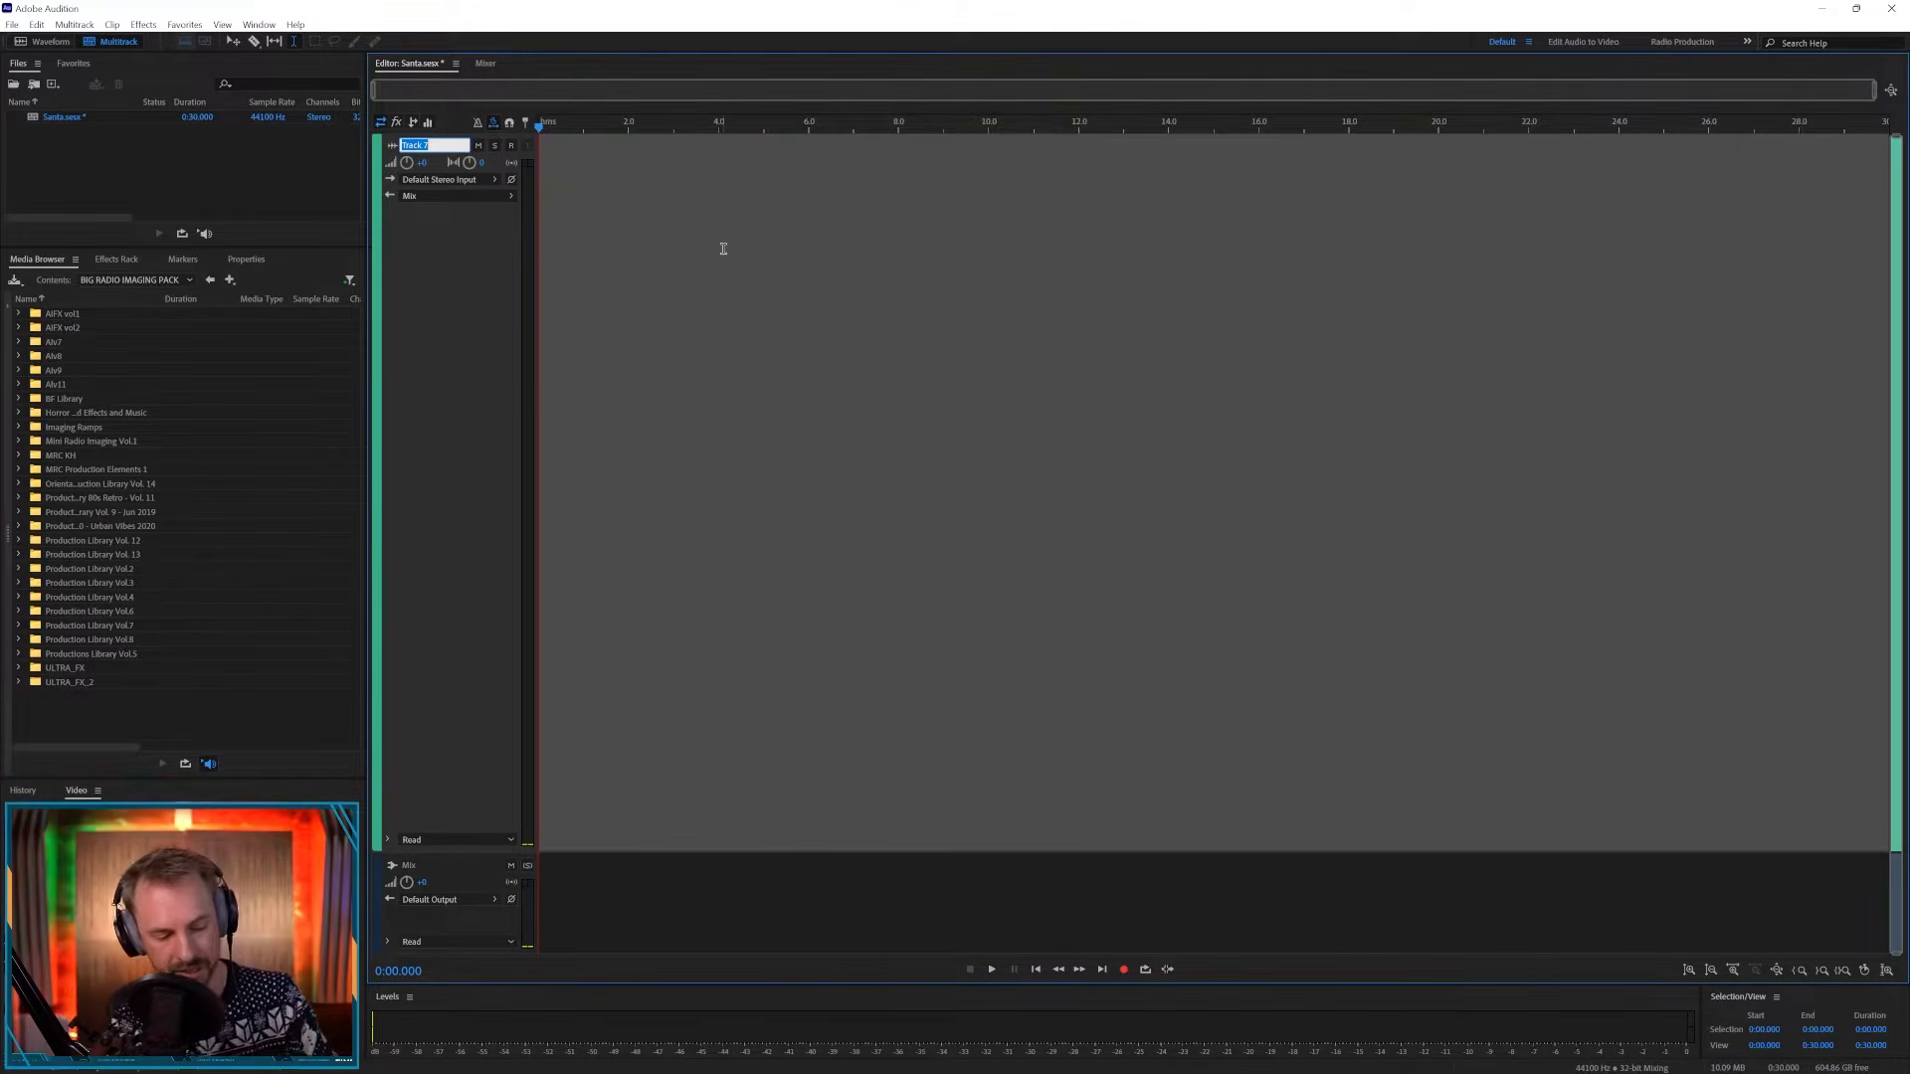
text(Santa)
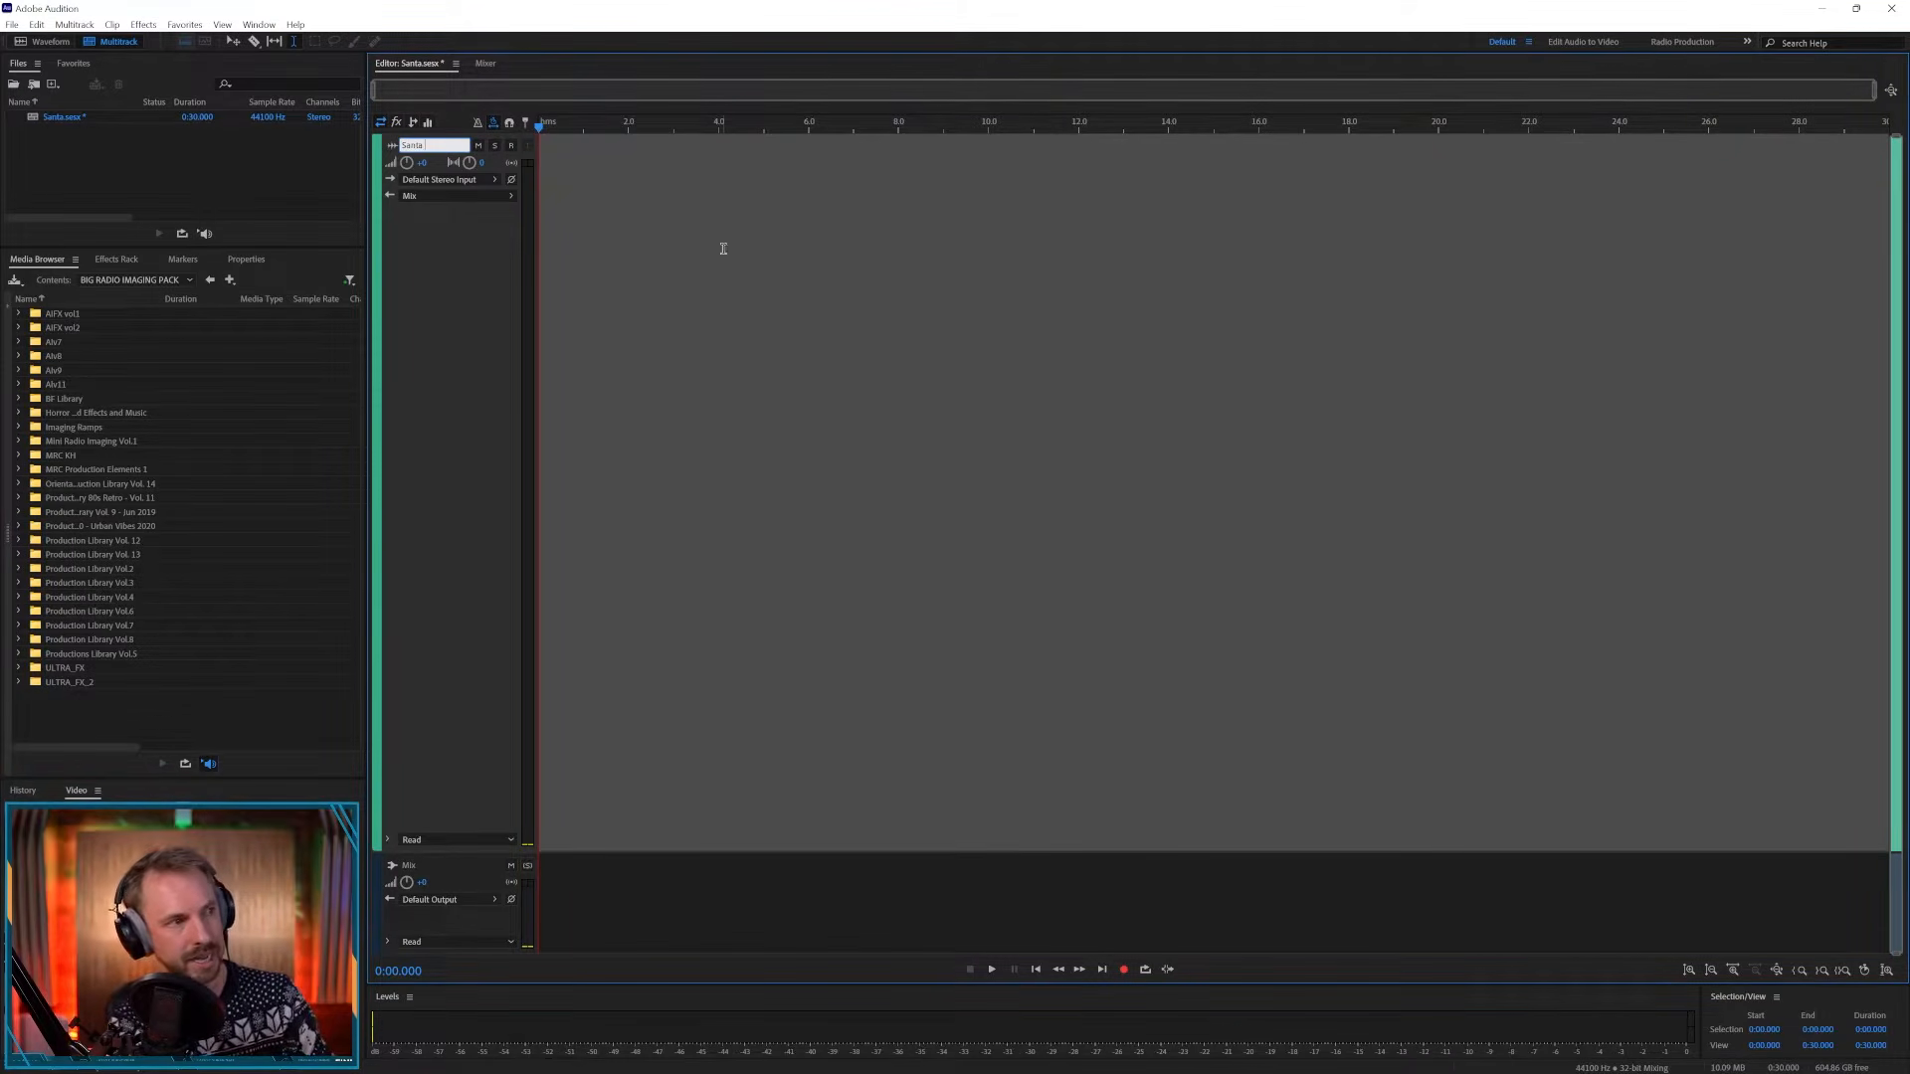
text( Voice)
key(Return)
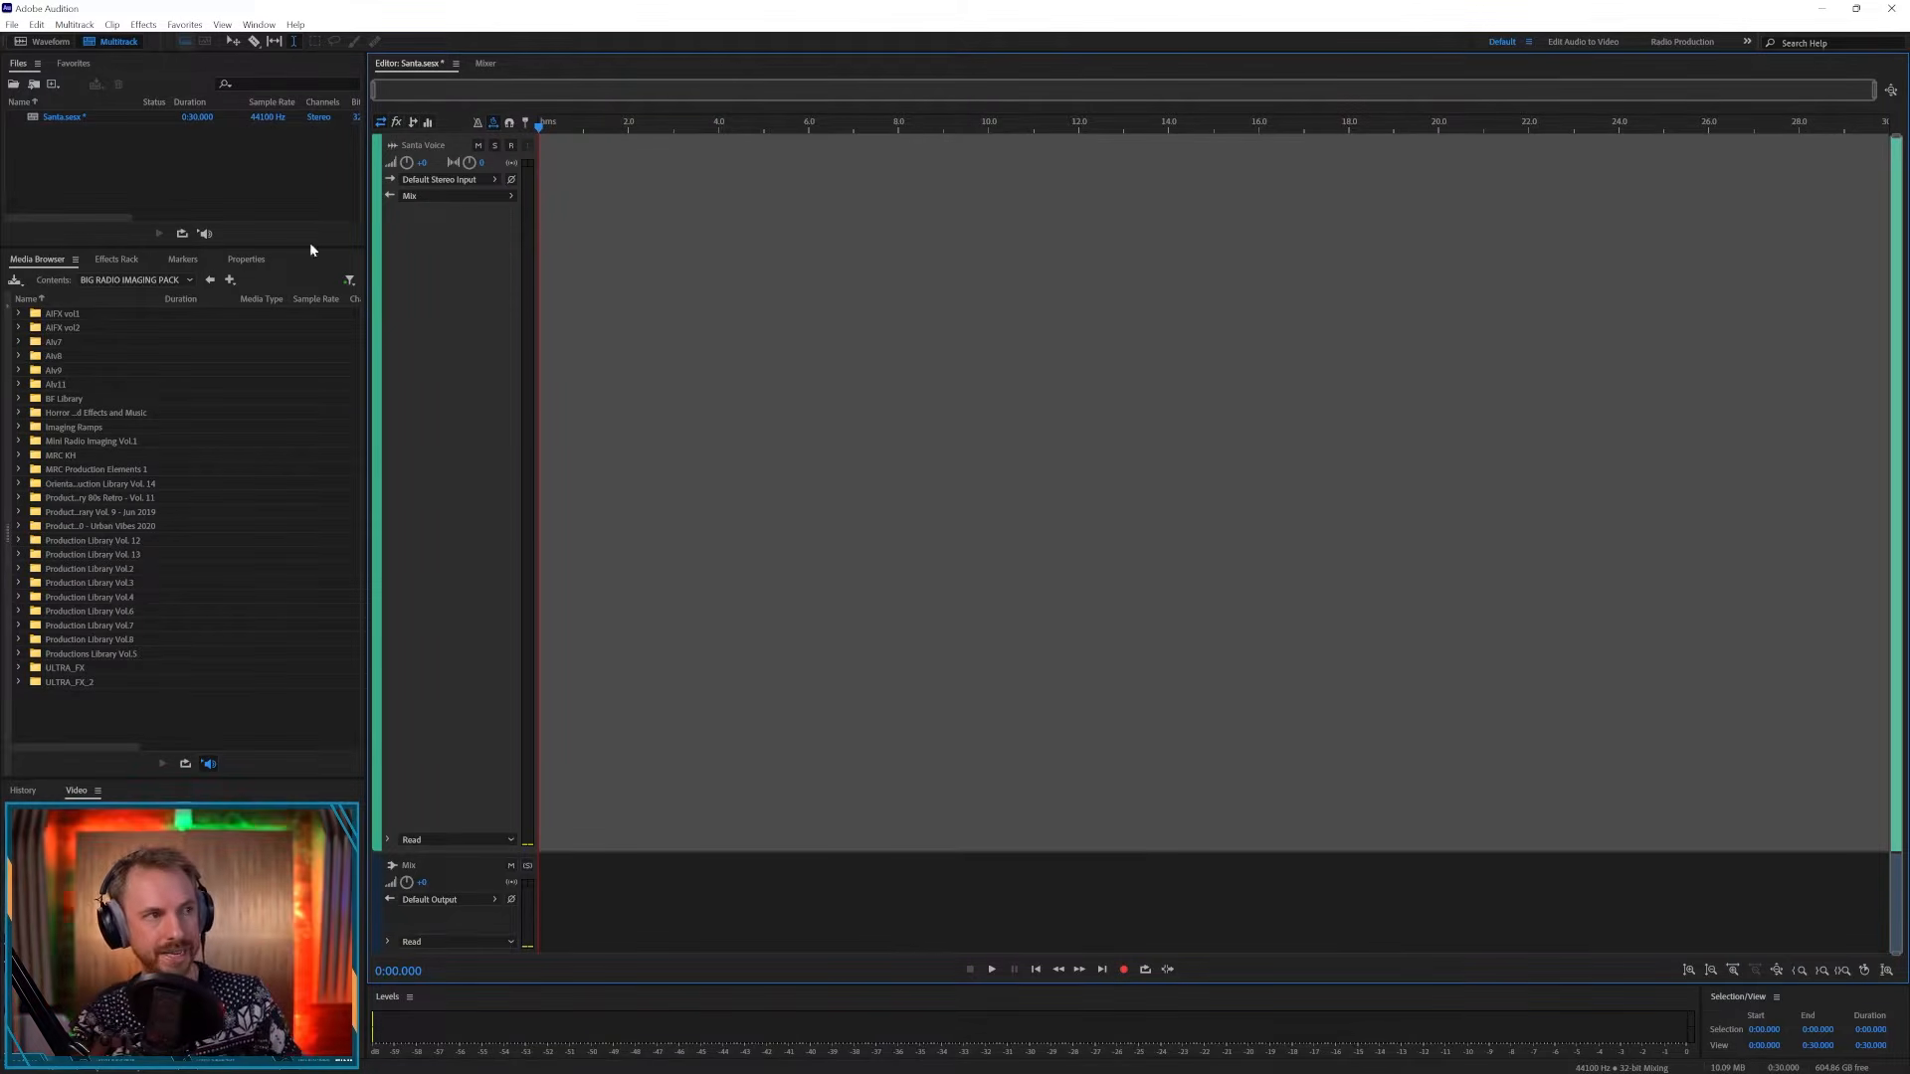
- Arm the Santa Voice track for recording and record a spoken voice take
click(117, 260)
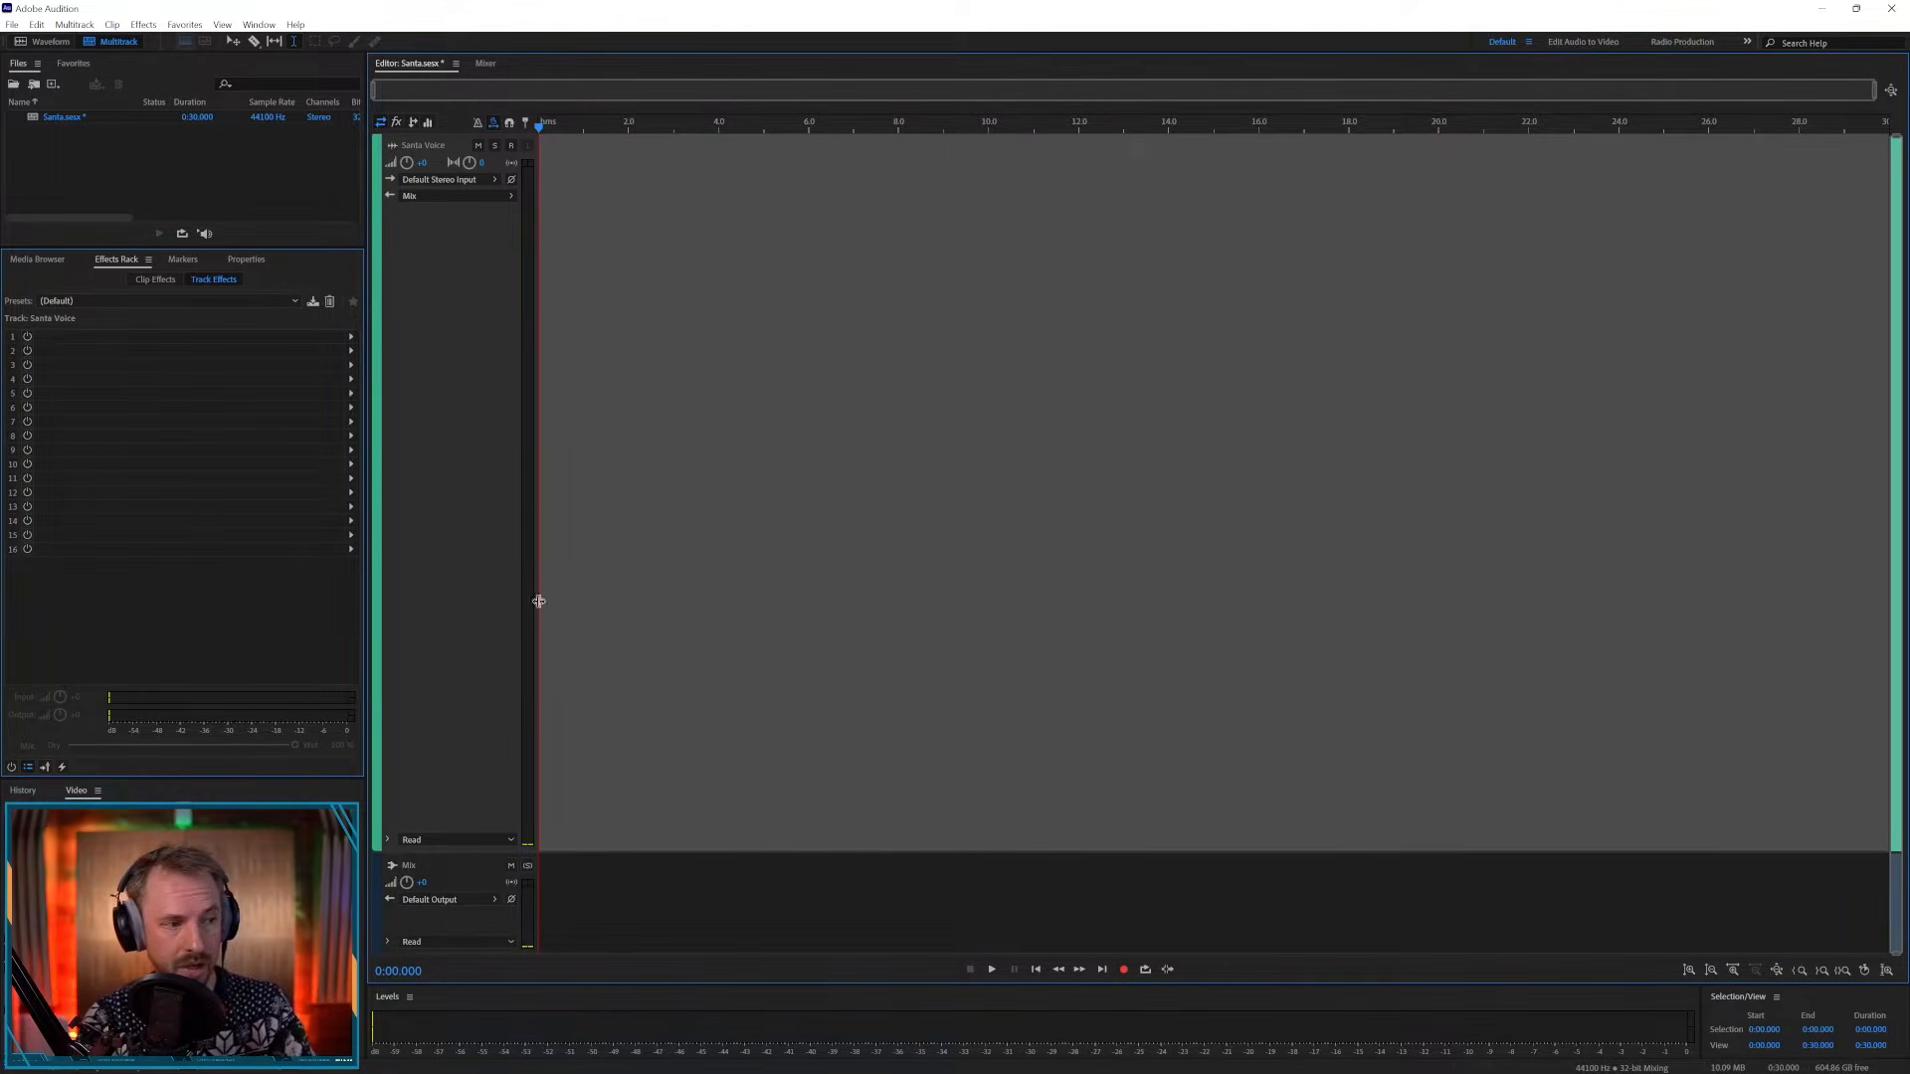
click(515, 145)
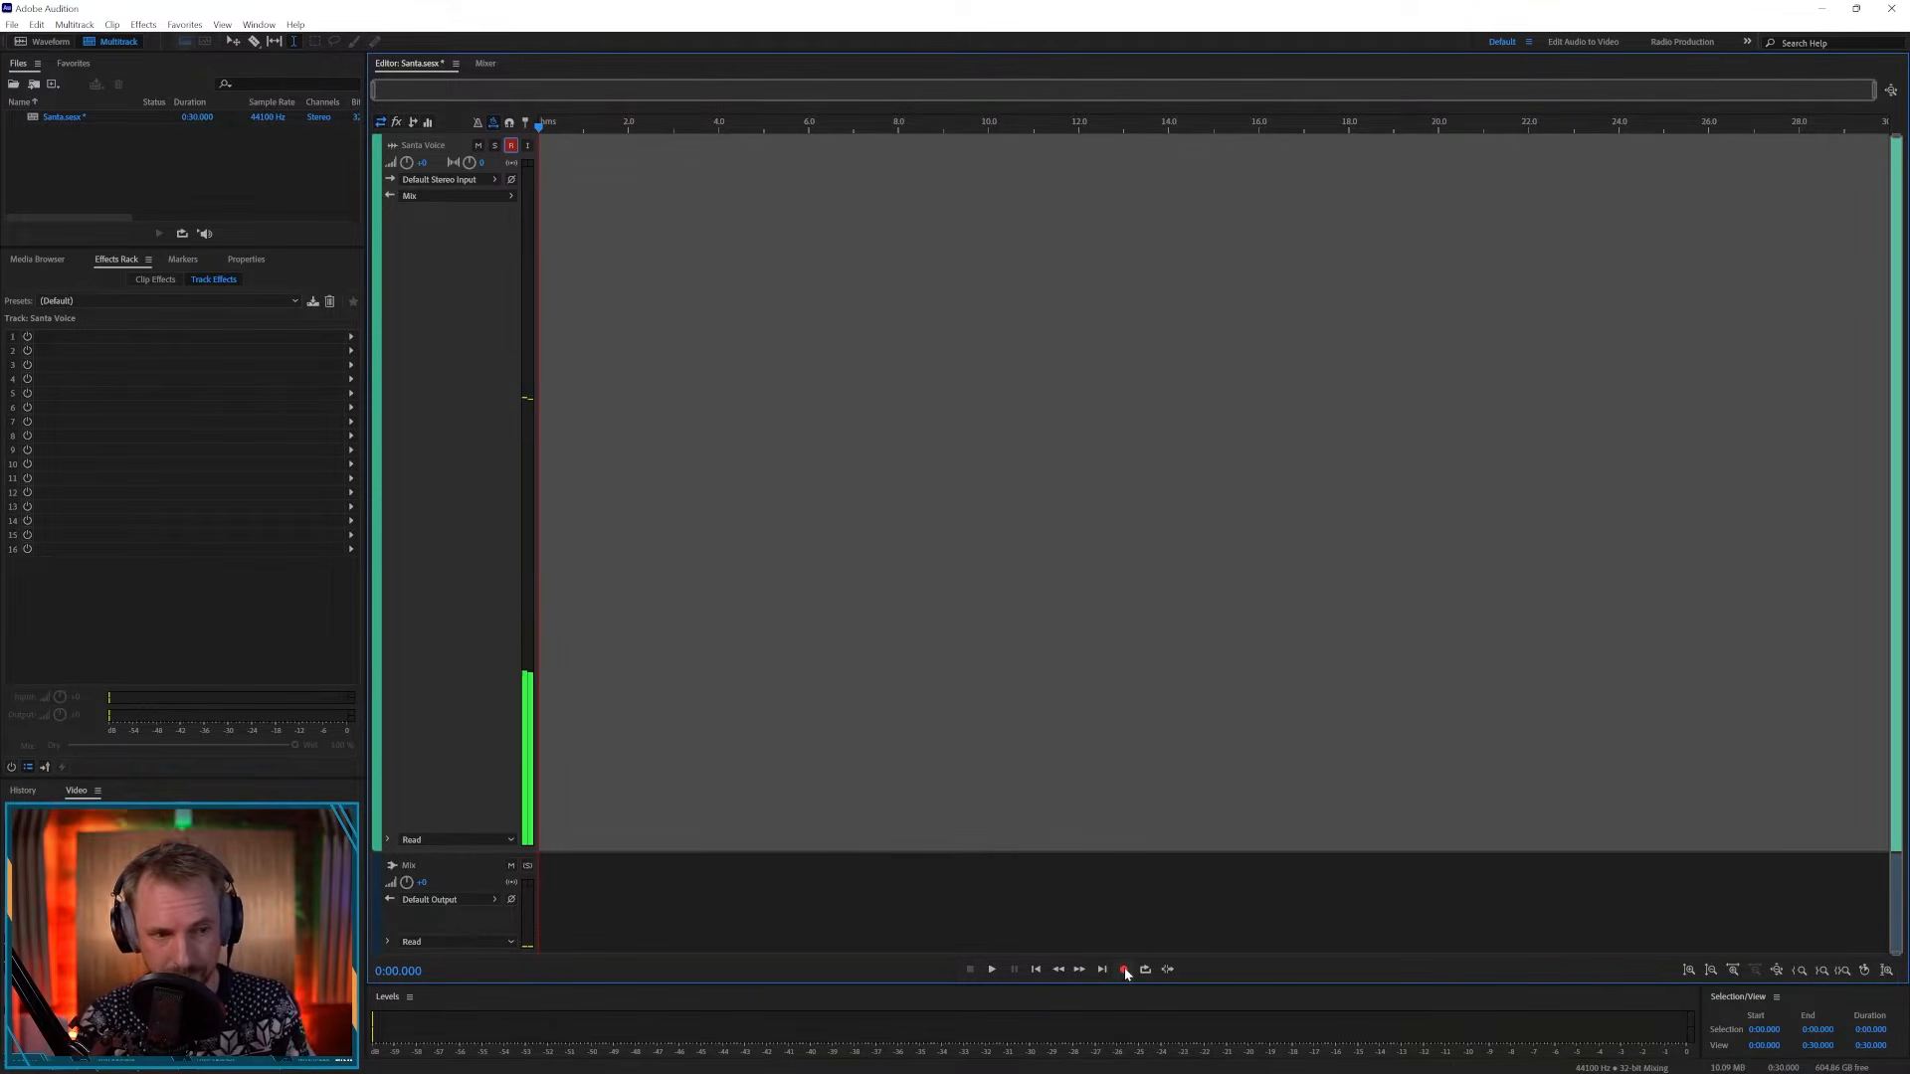
click(1126, 970)
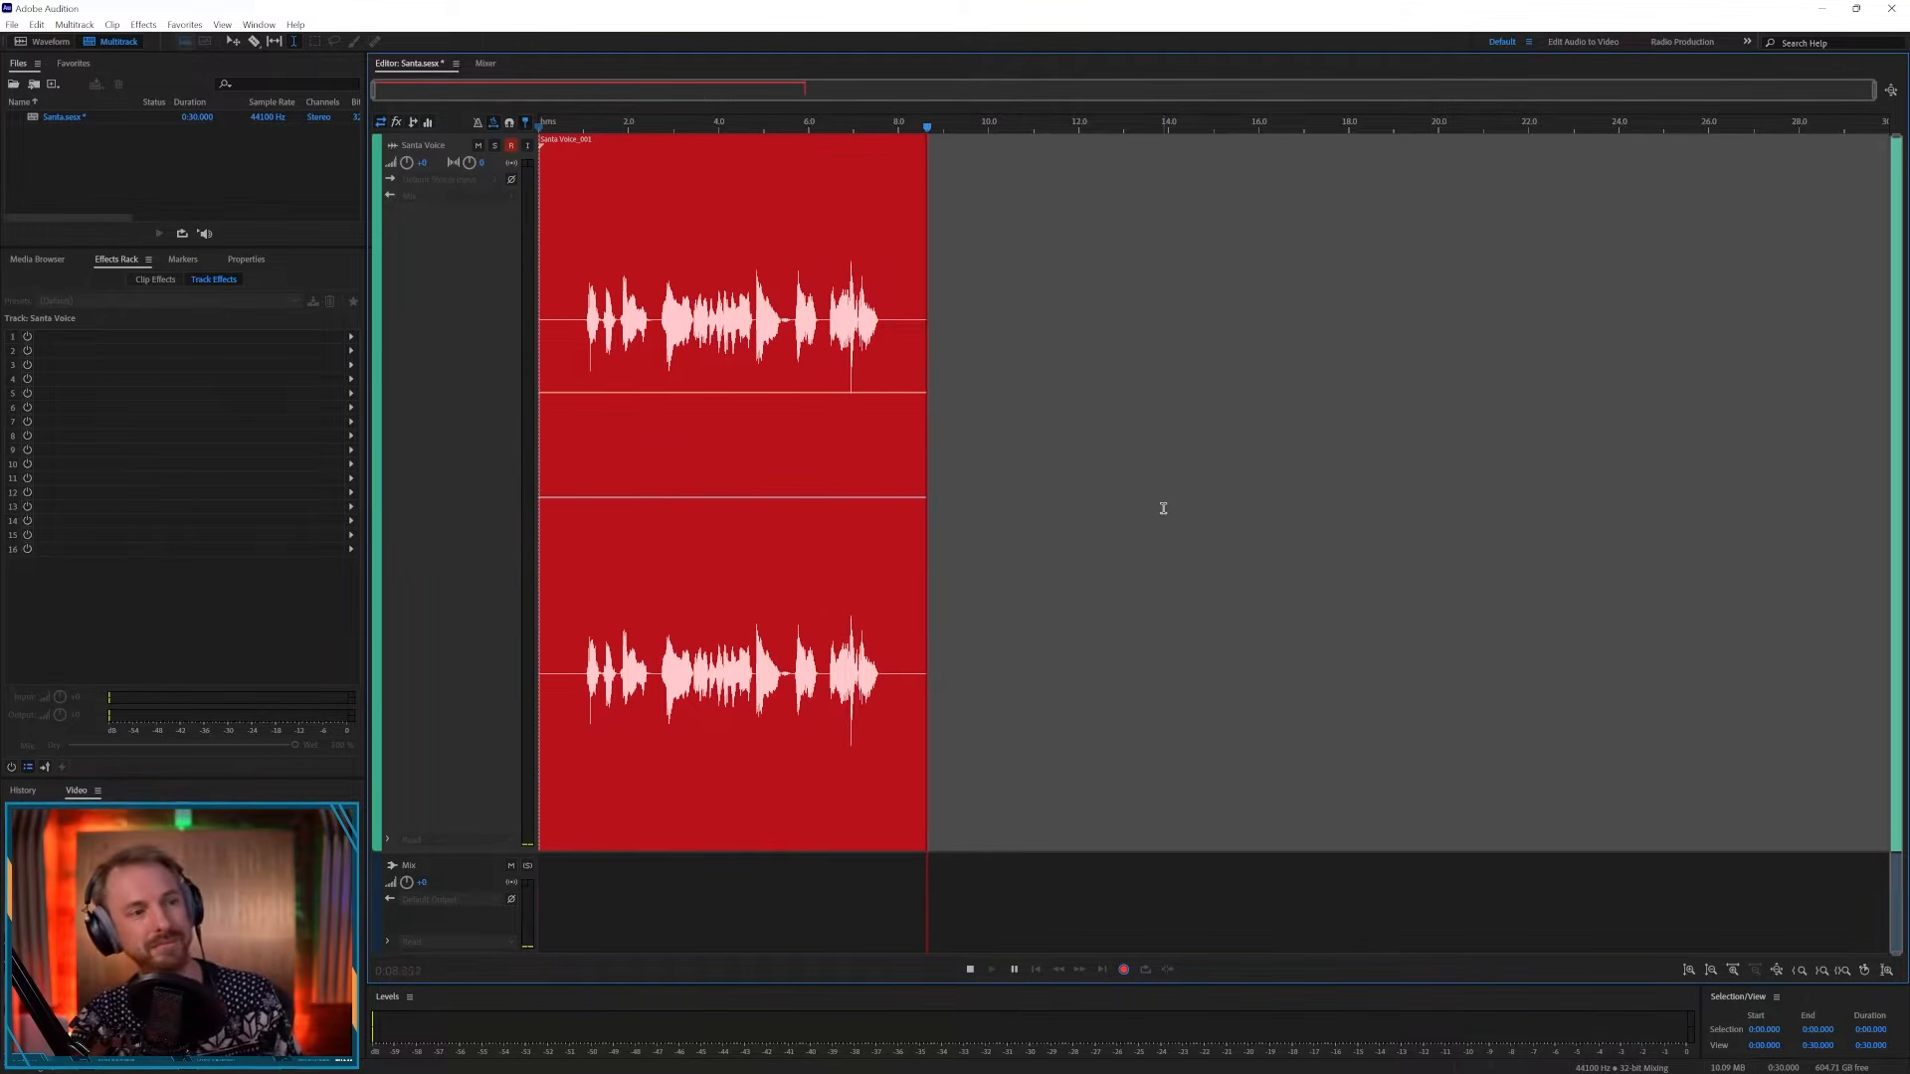
key(space)
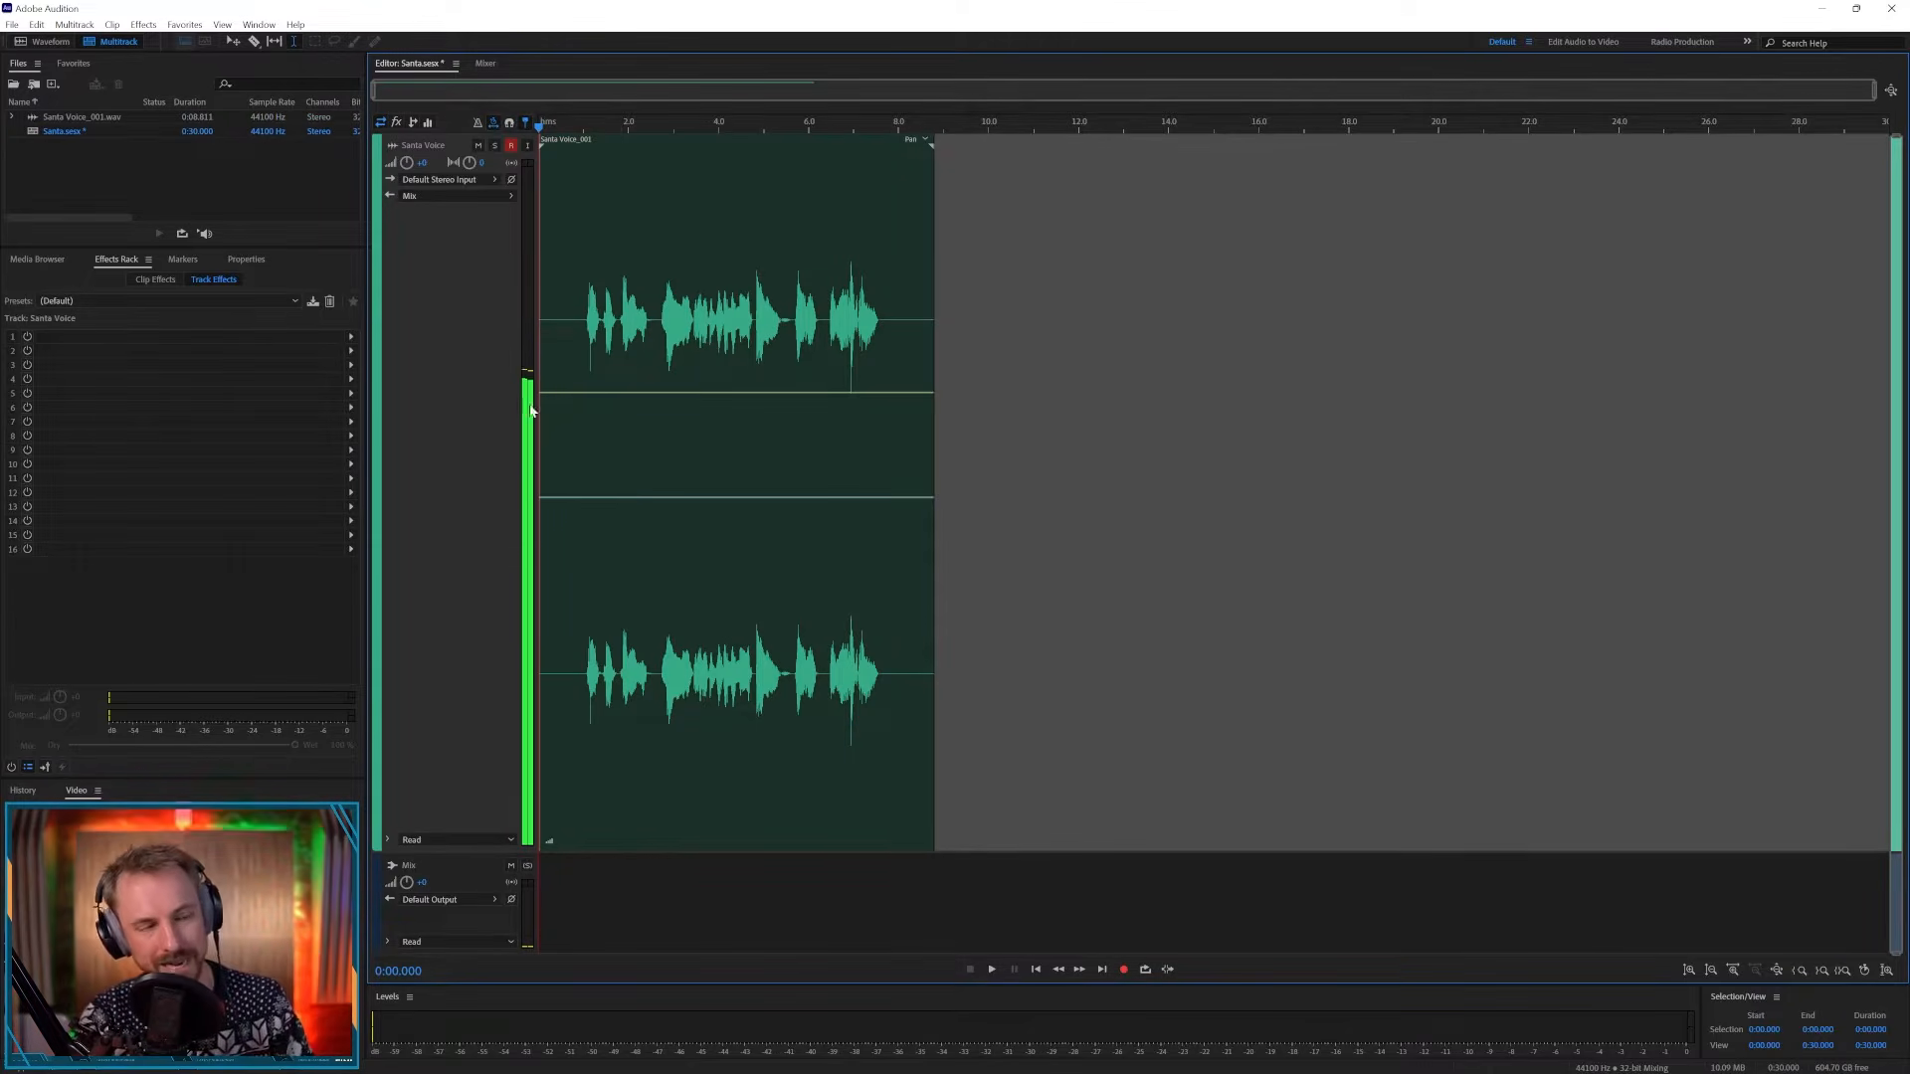
- Disarm recording on the track and insert a Pitch Shifter effect into the first track effect slot
click(513, 146)
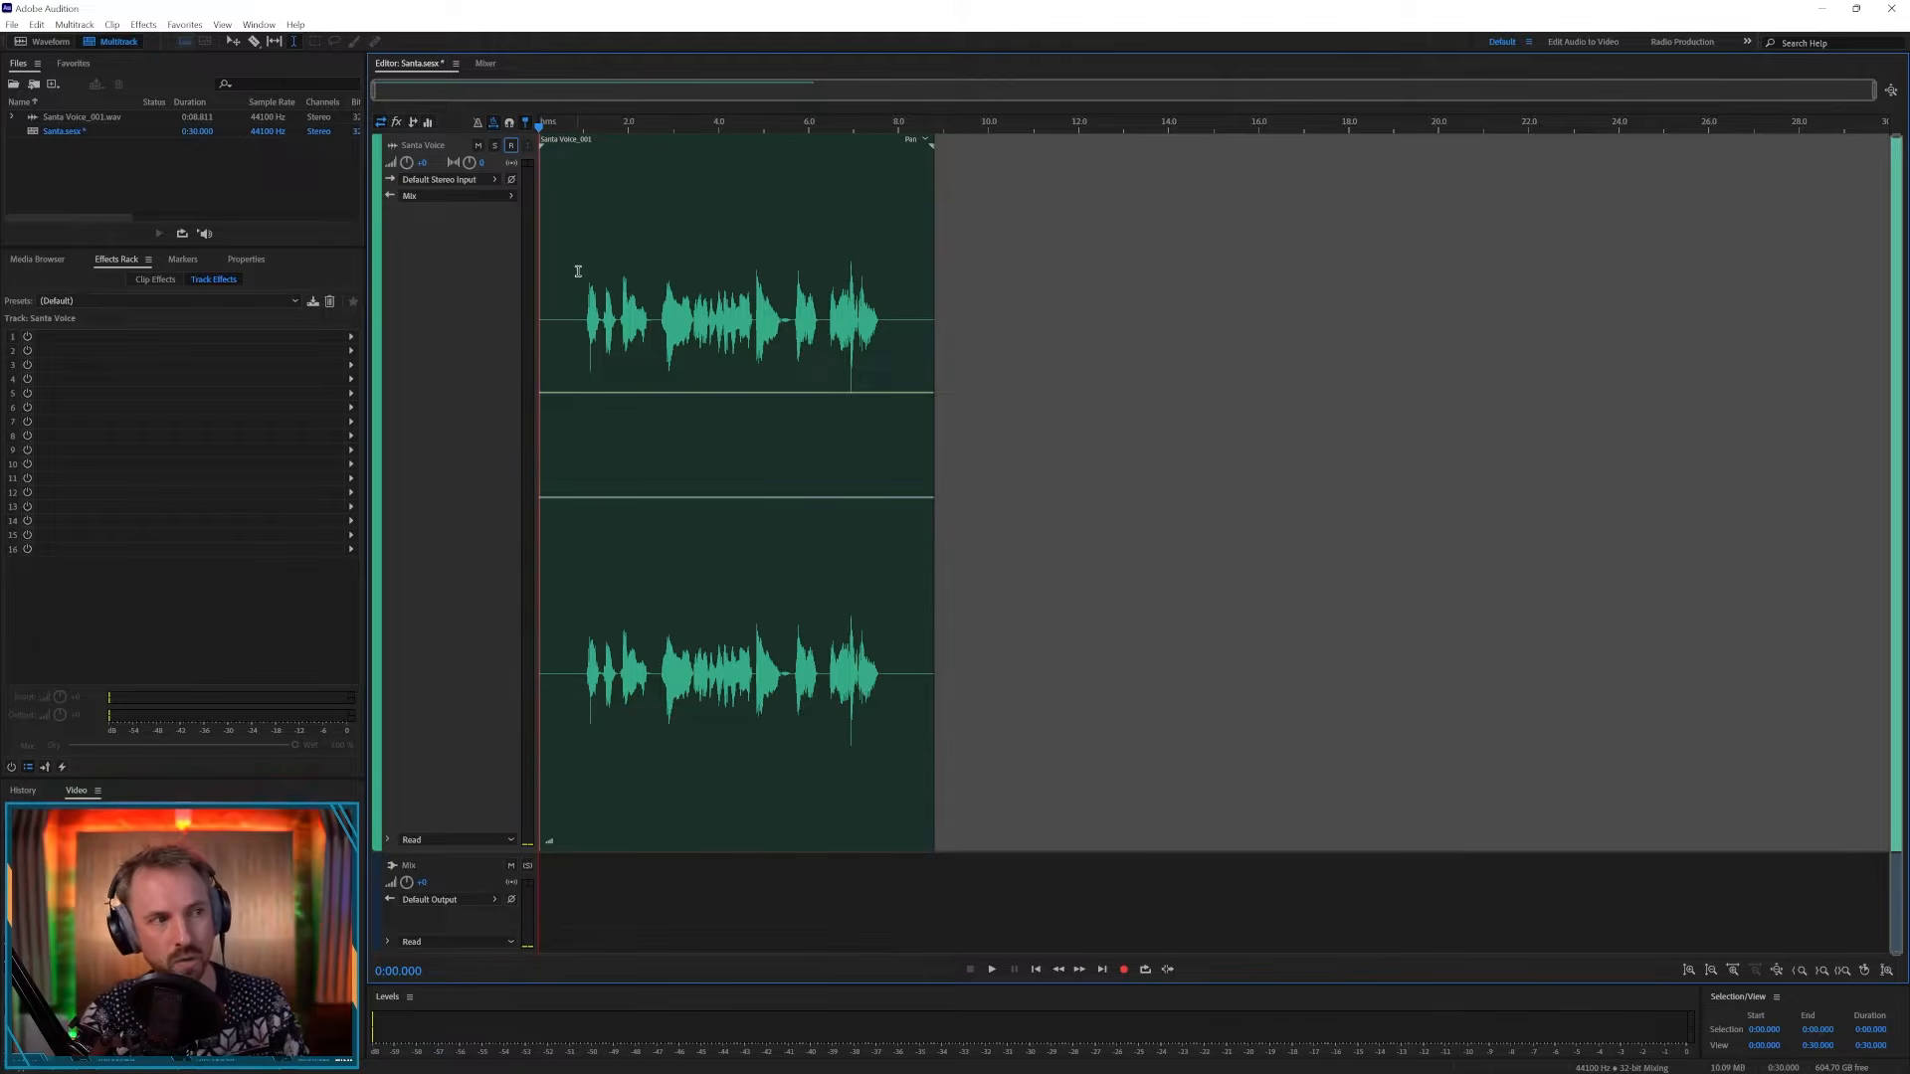
click(578, 271)
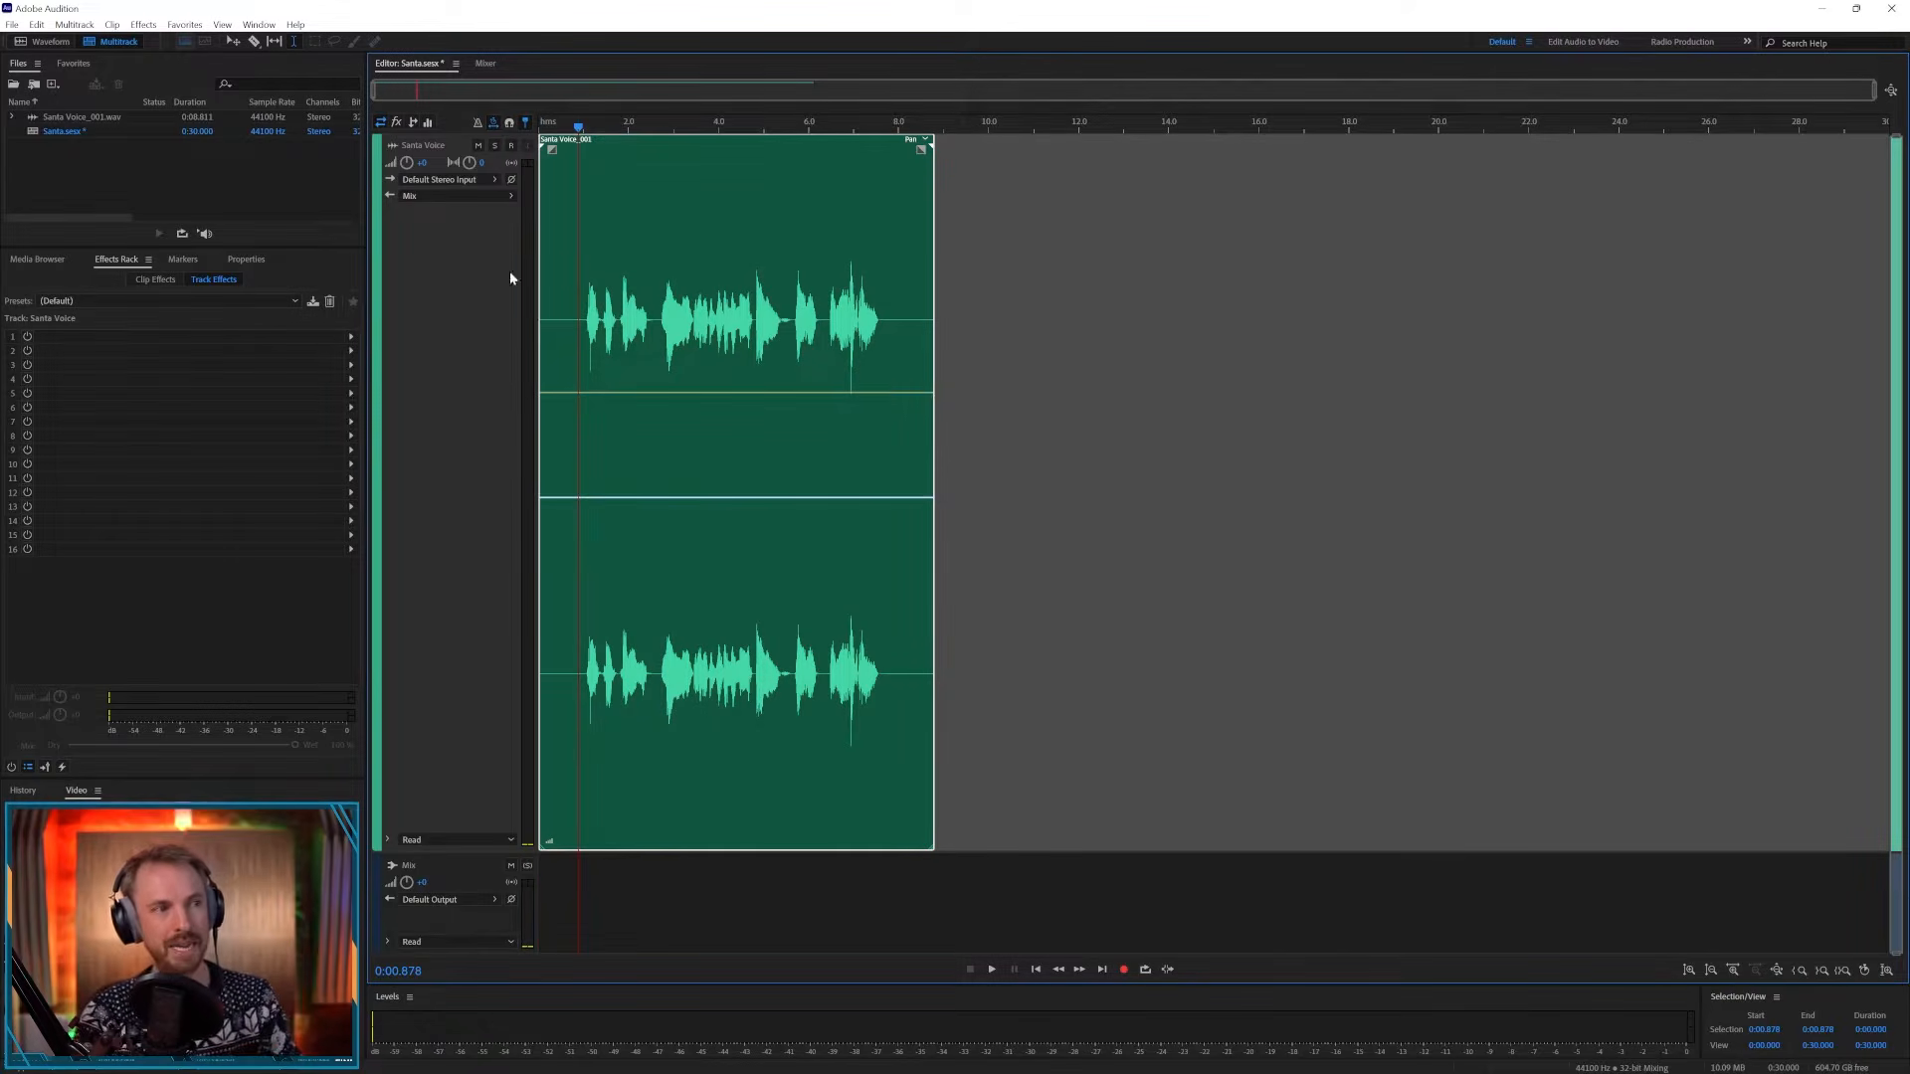
click(351, 336)
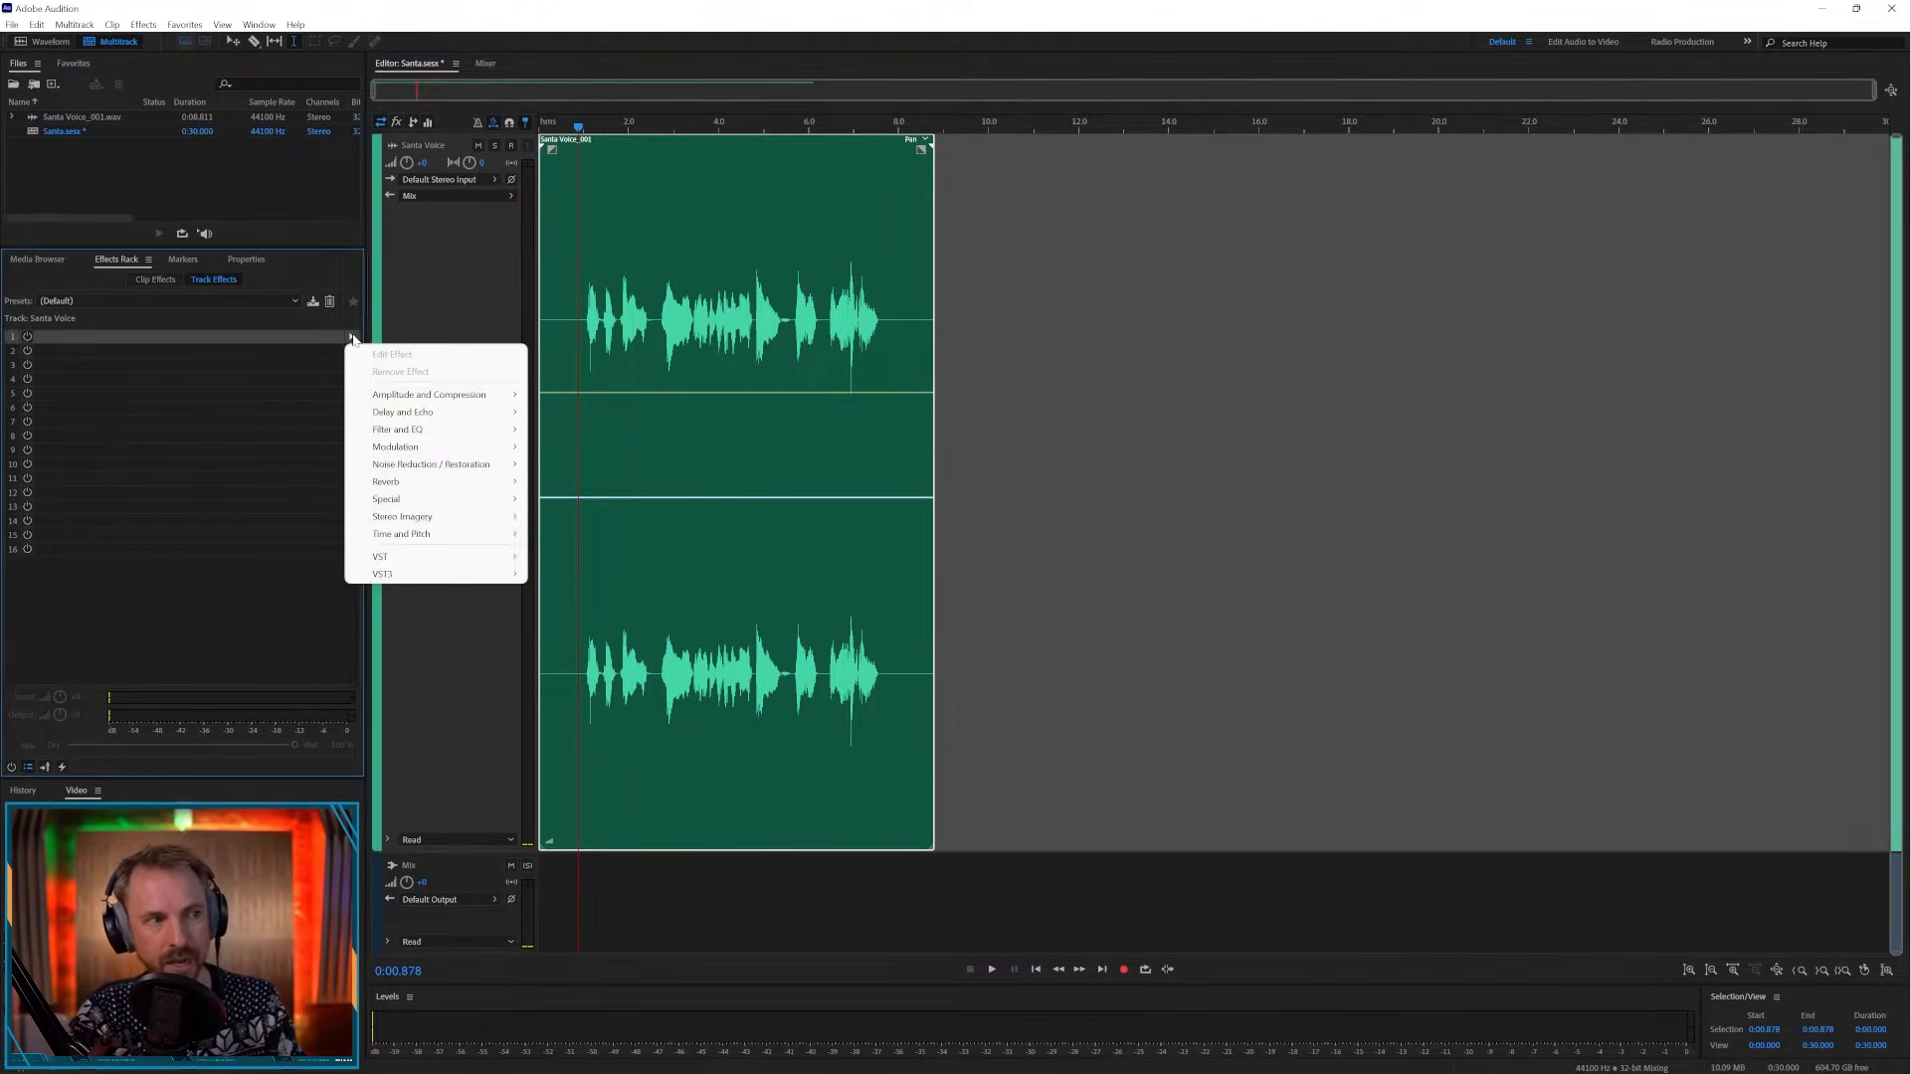
mouse_move(445, 538)
click(579, 551)
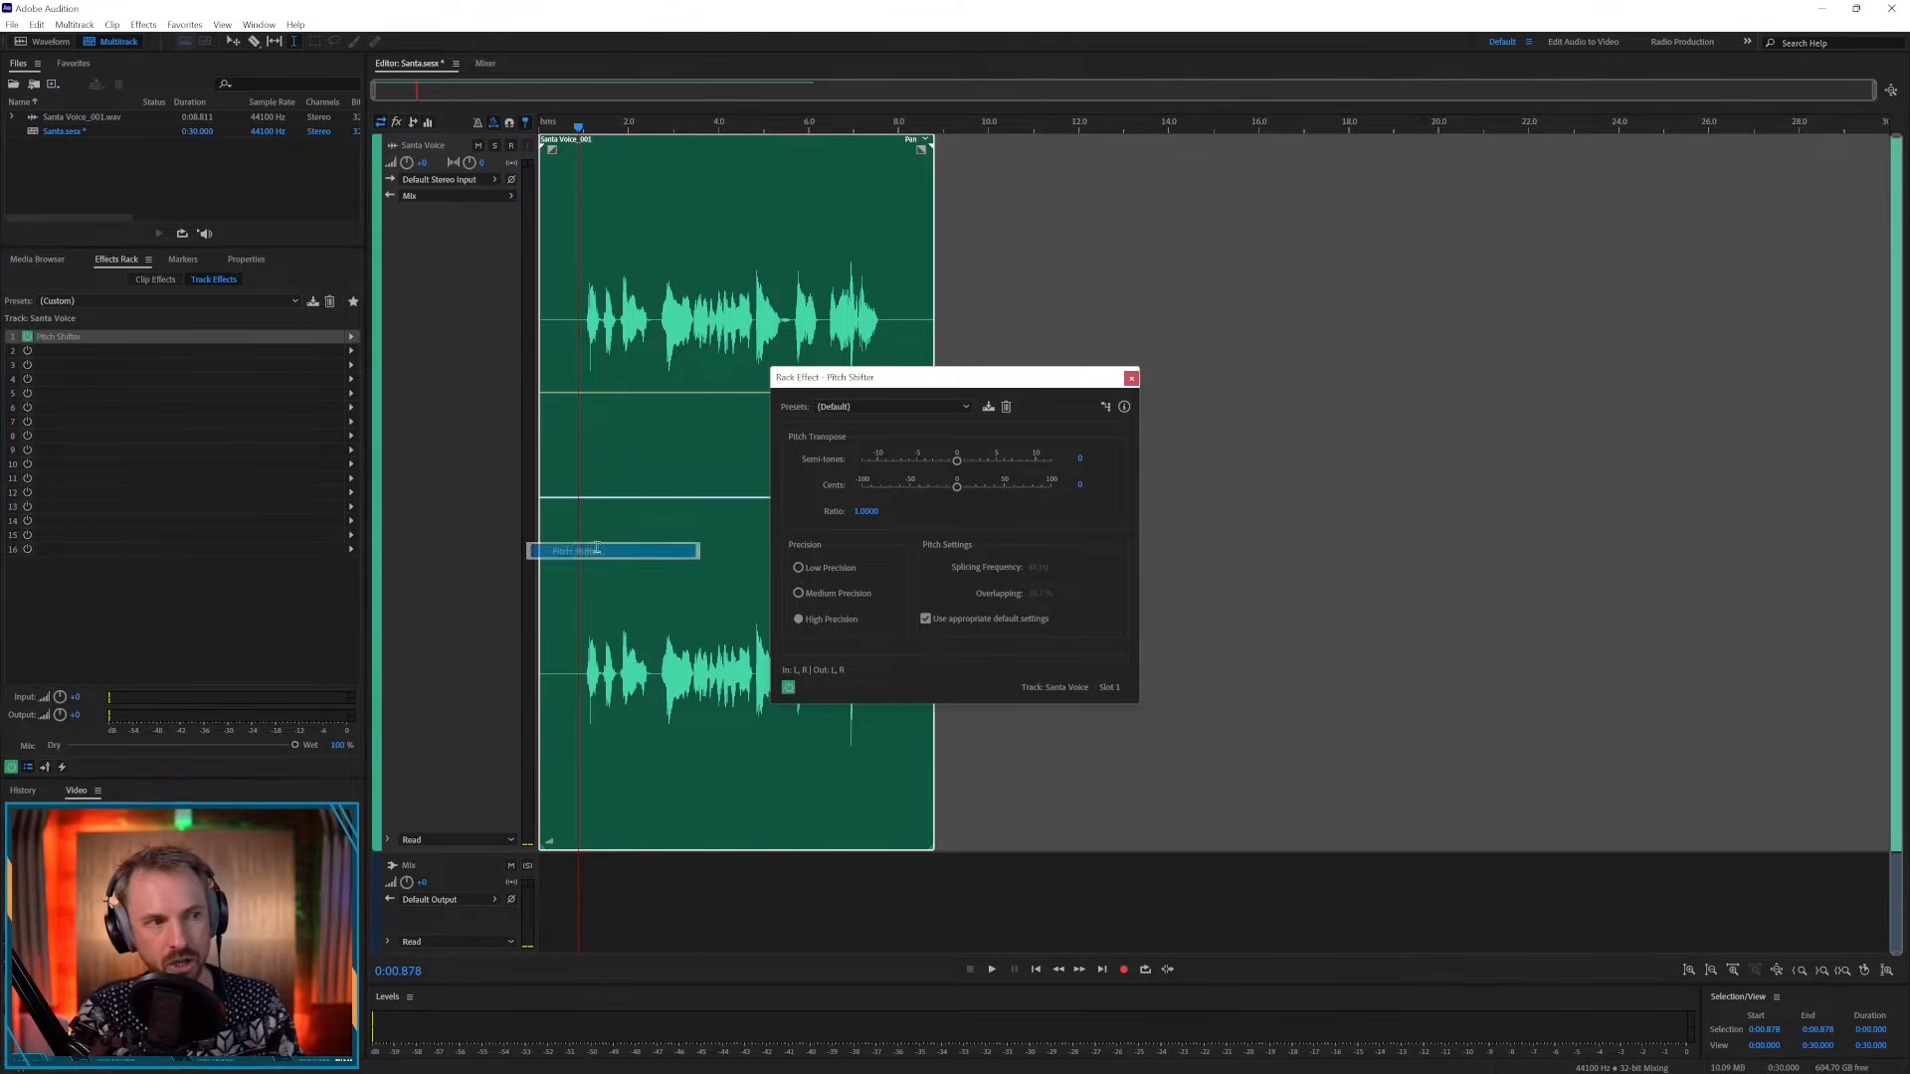
- Lower the Pitch Shifter's Semitones to -1, preview playback, and close the effect window
drag(957, 465, 946, 469)
key(space)
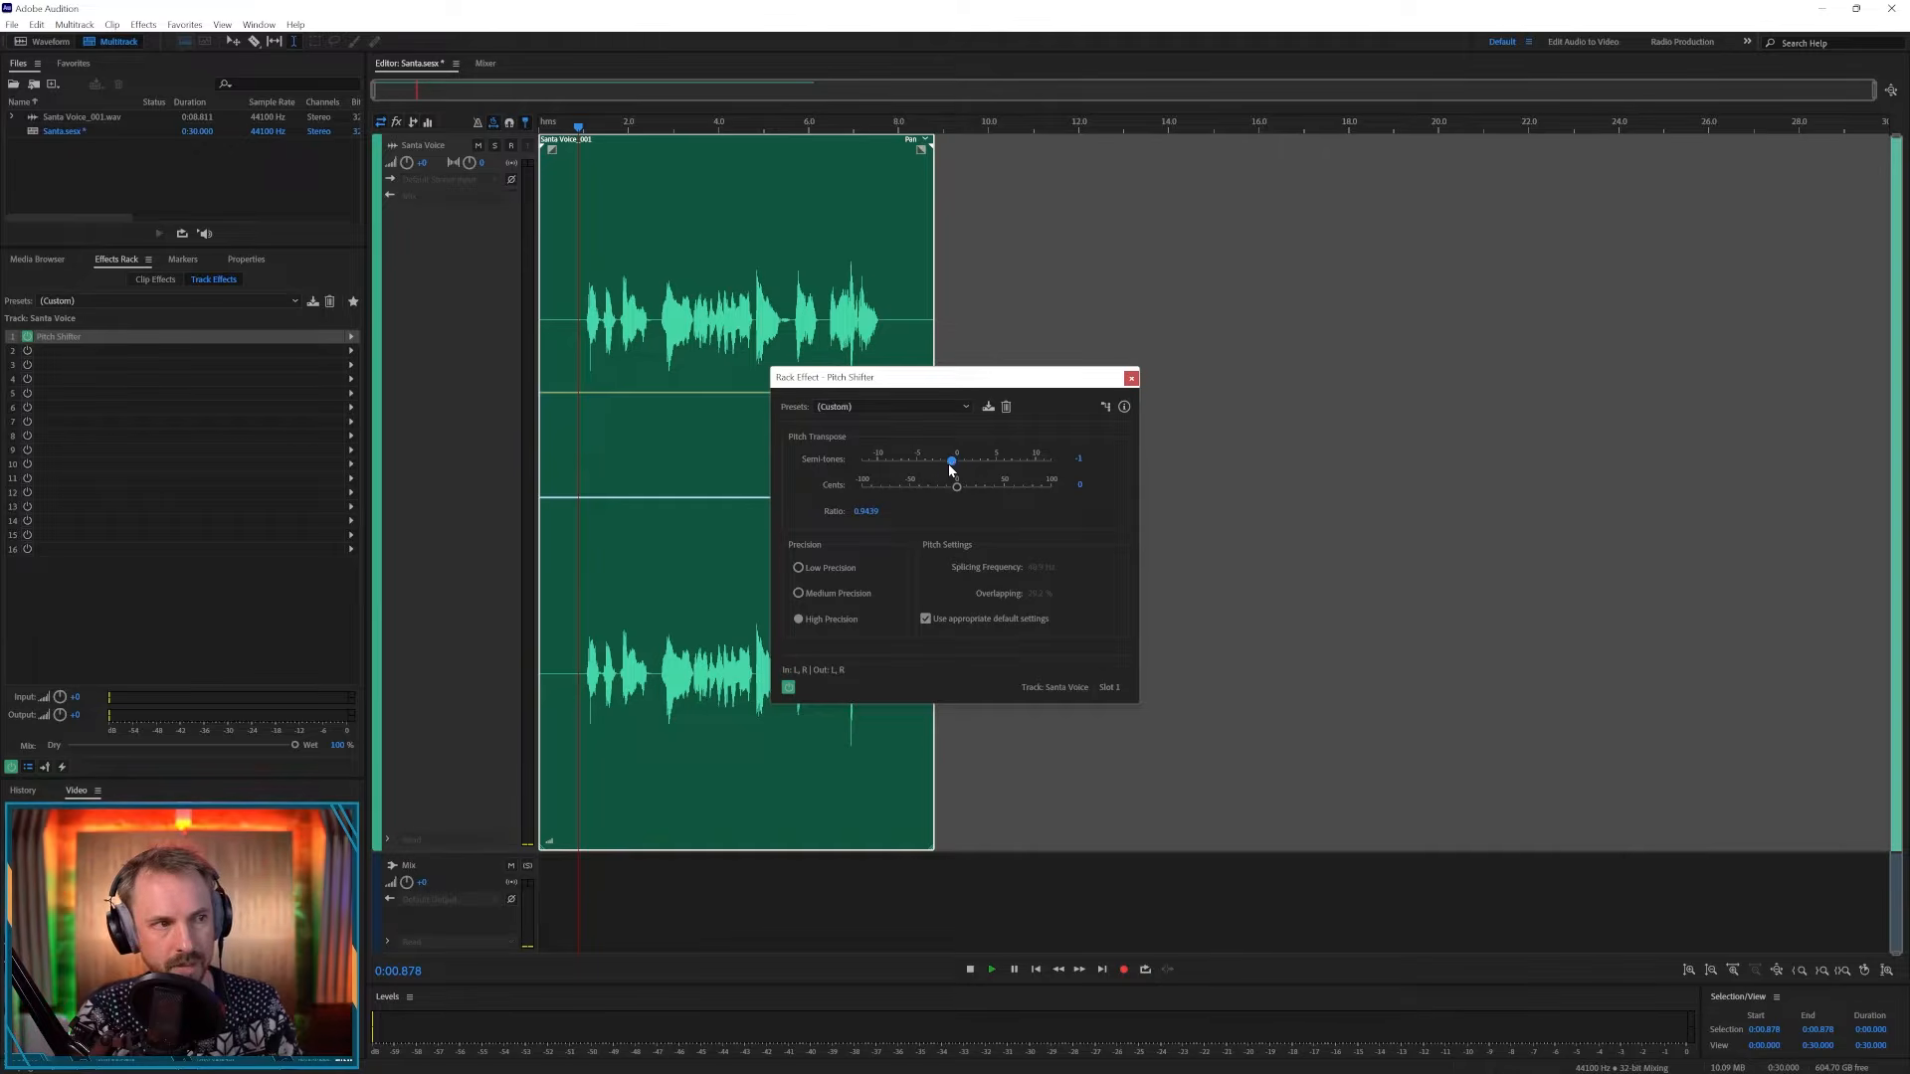
key(space)
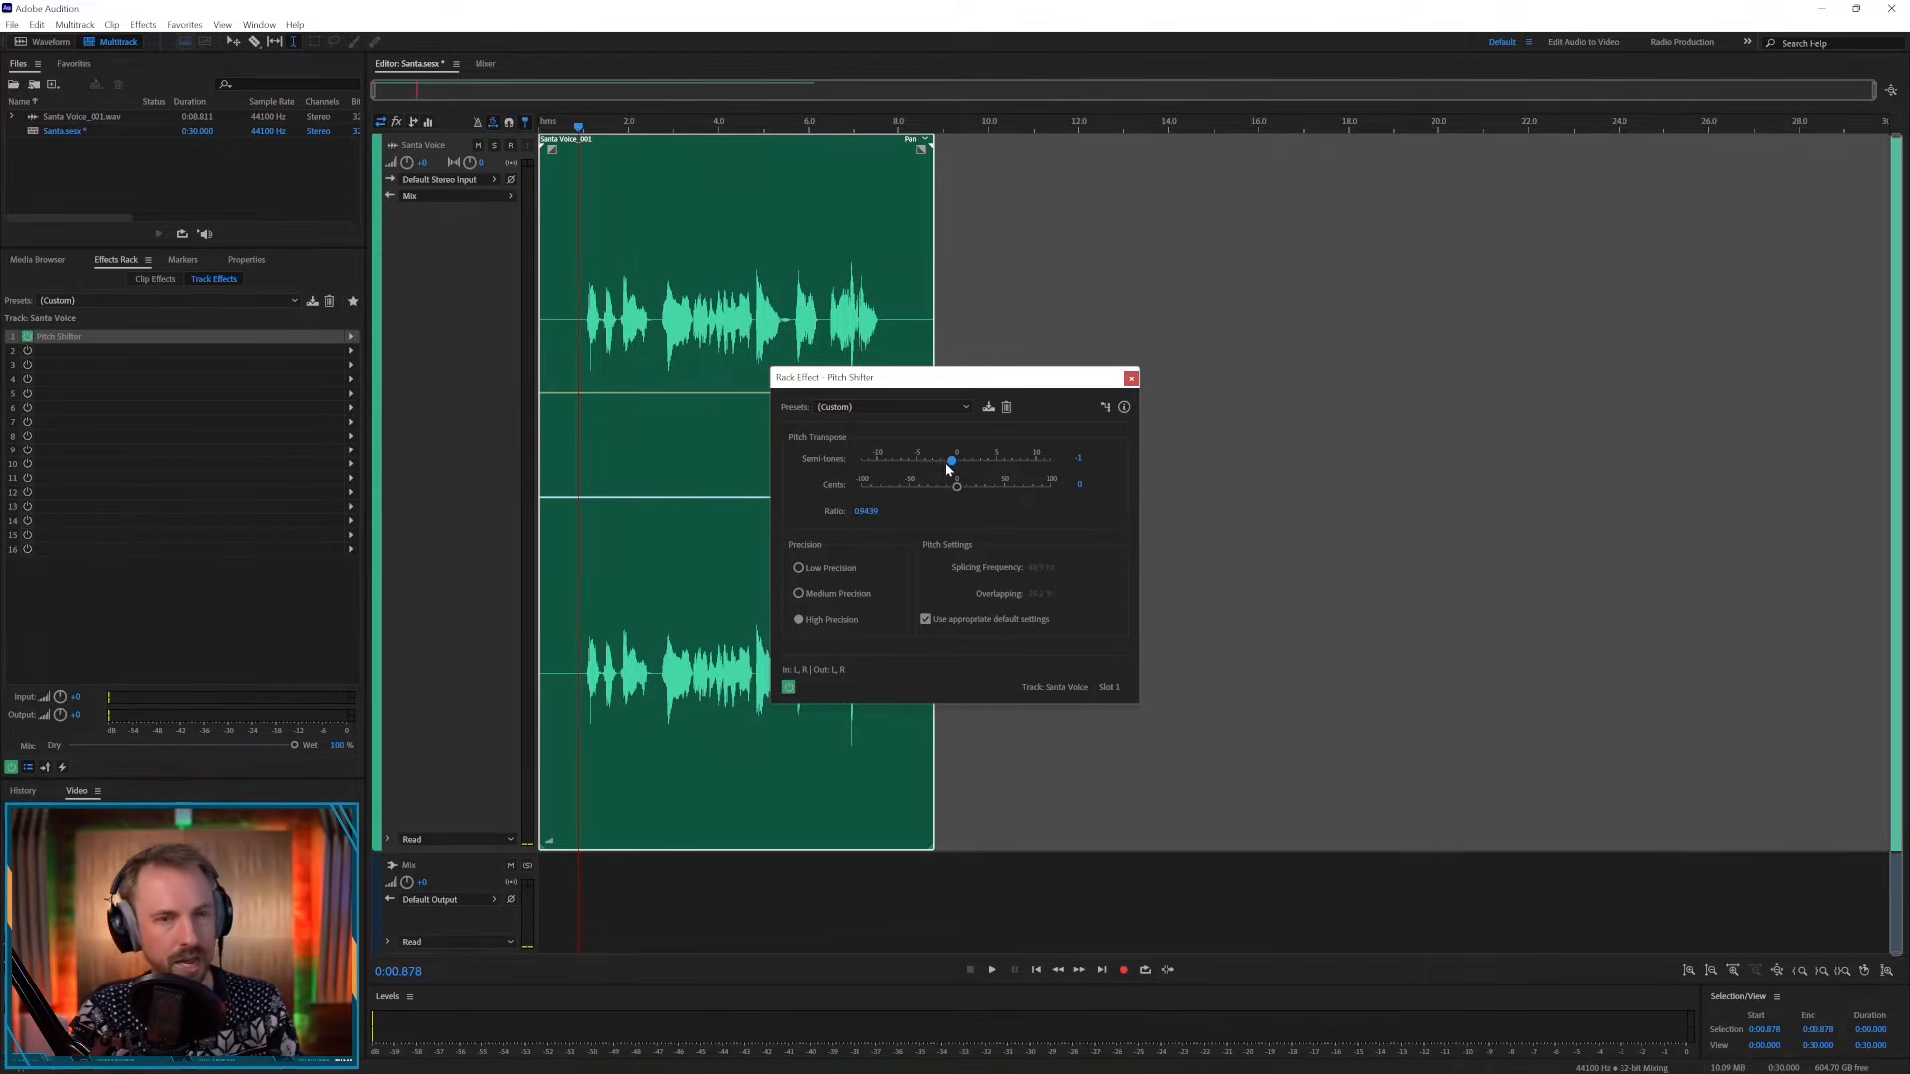
click(1130, 379)
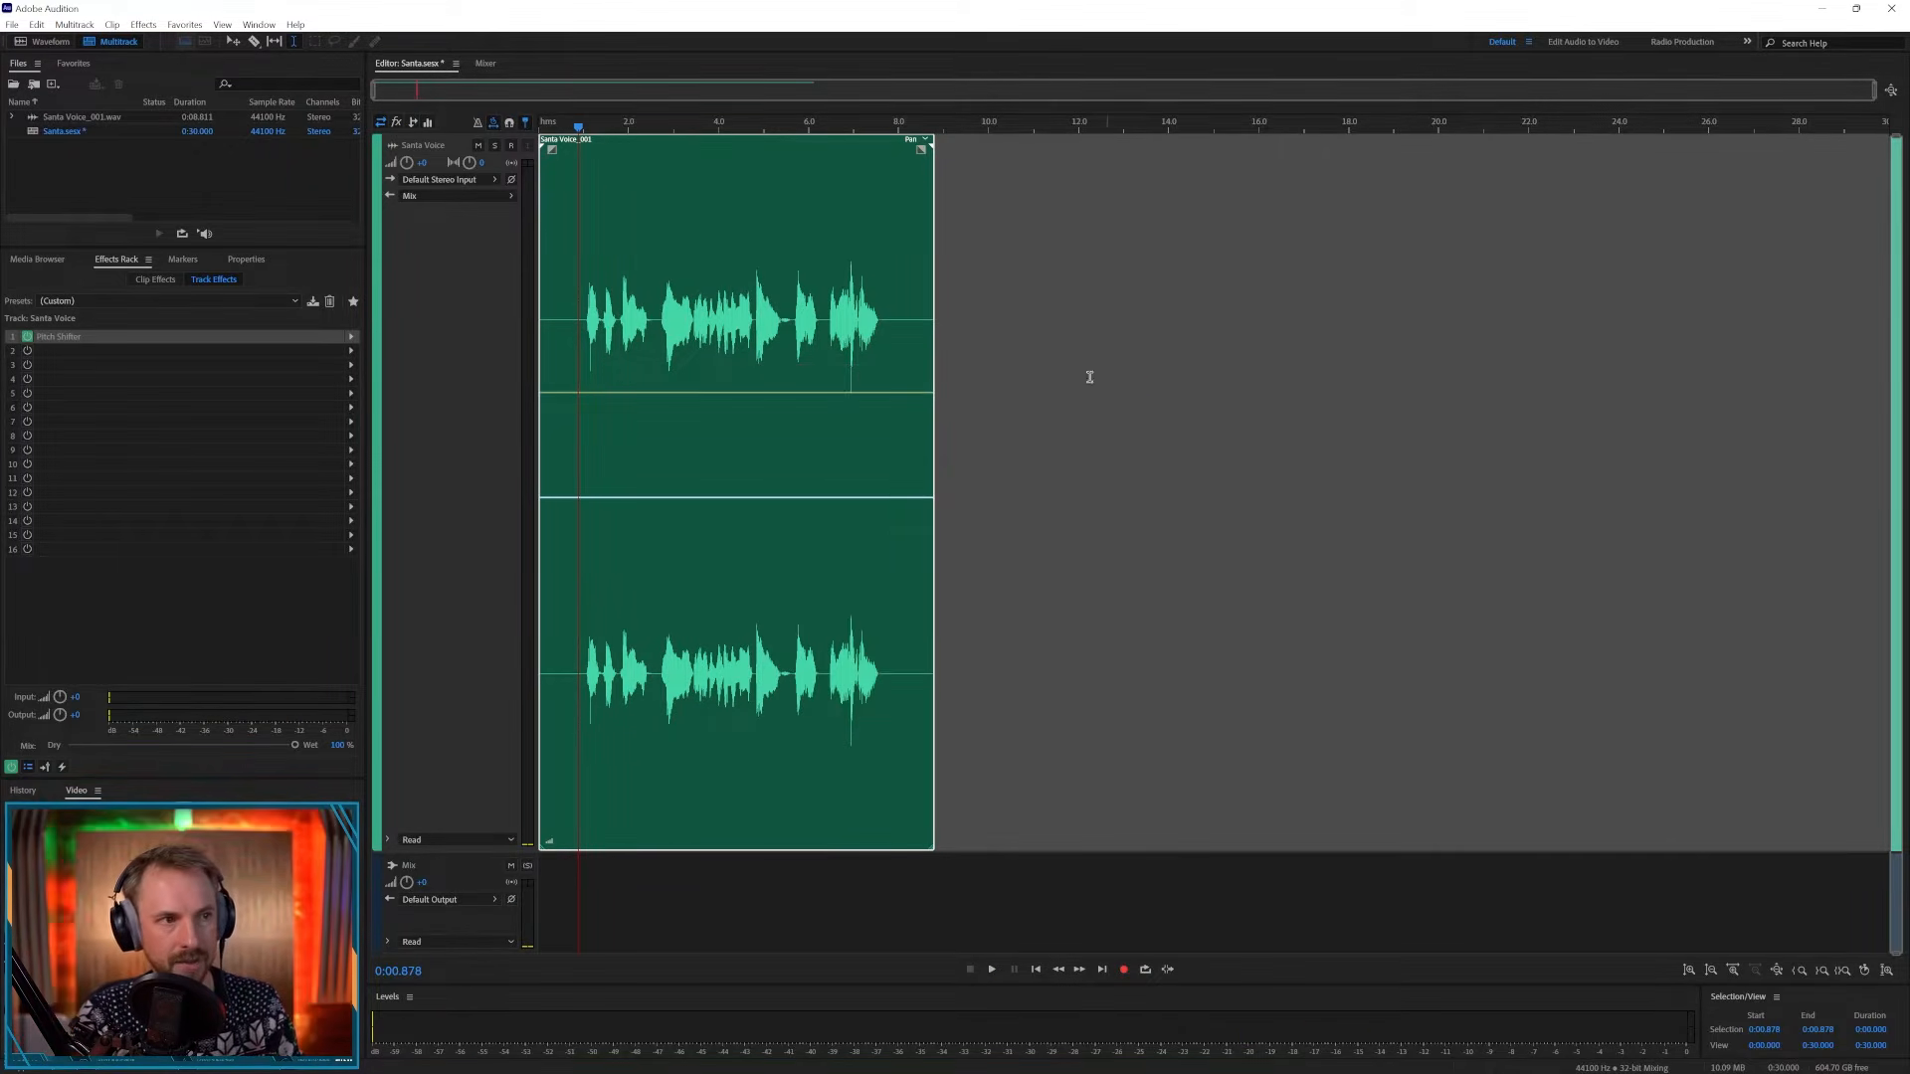
- Raise the recorded clip's volume to about 7.8 dB and preview playback
drag(549, 841, 565, 841)
key(space)
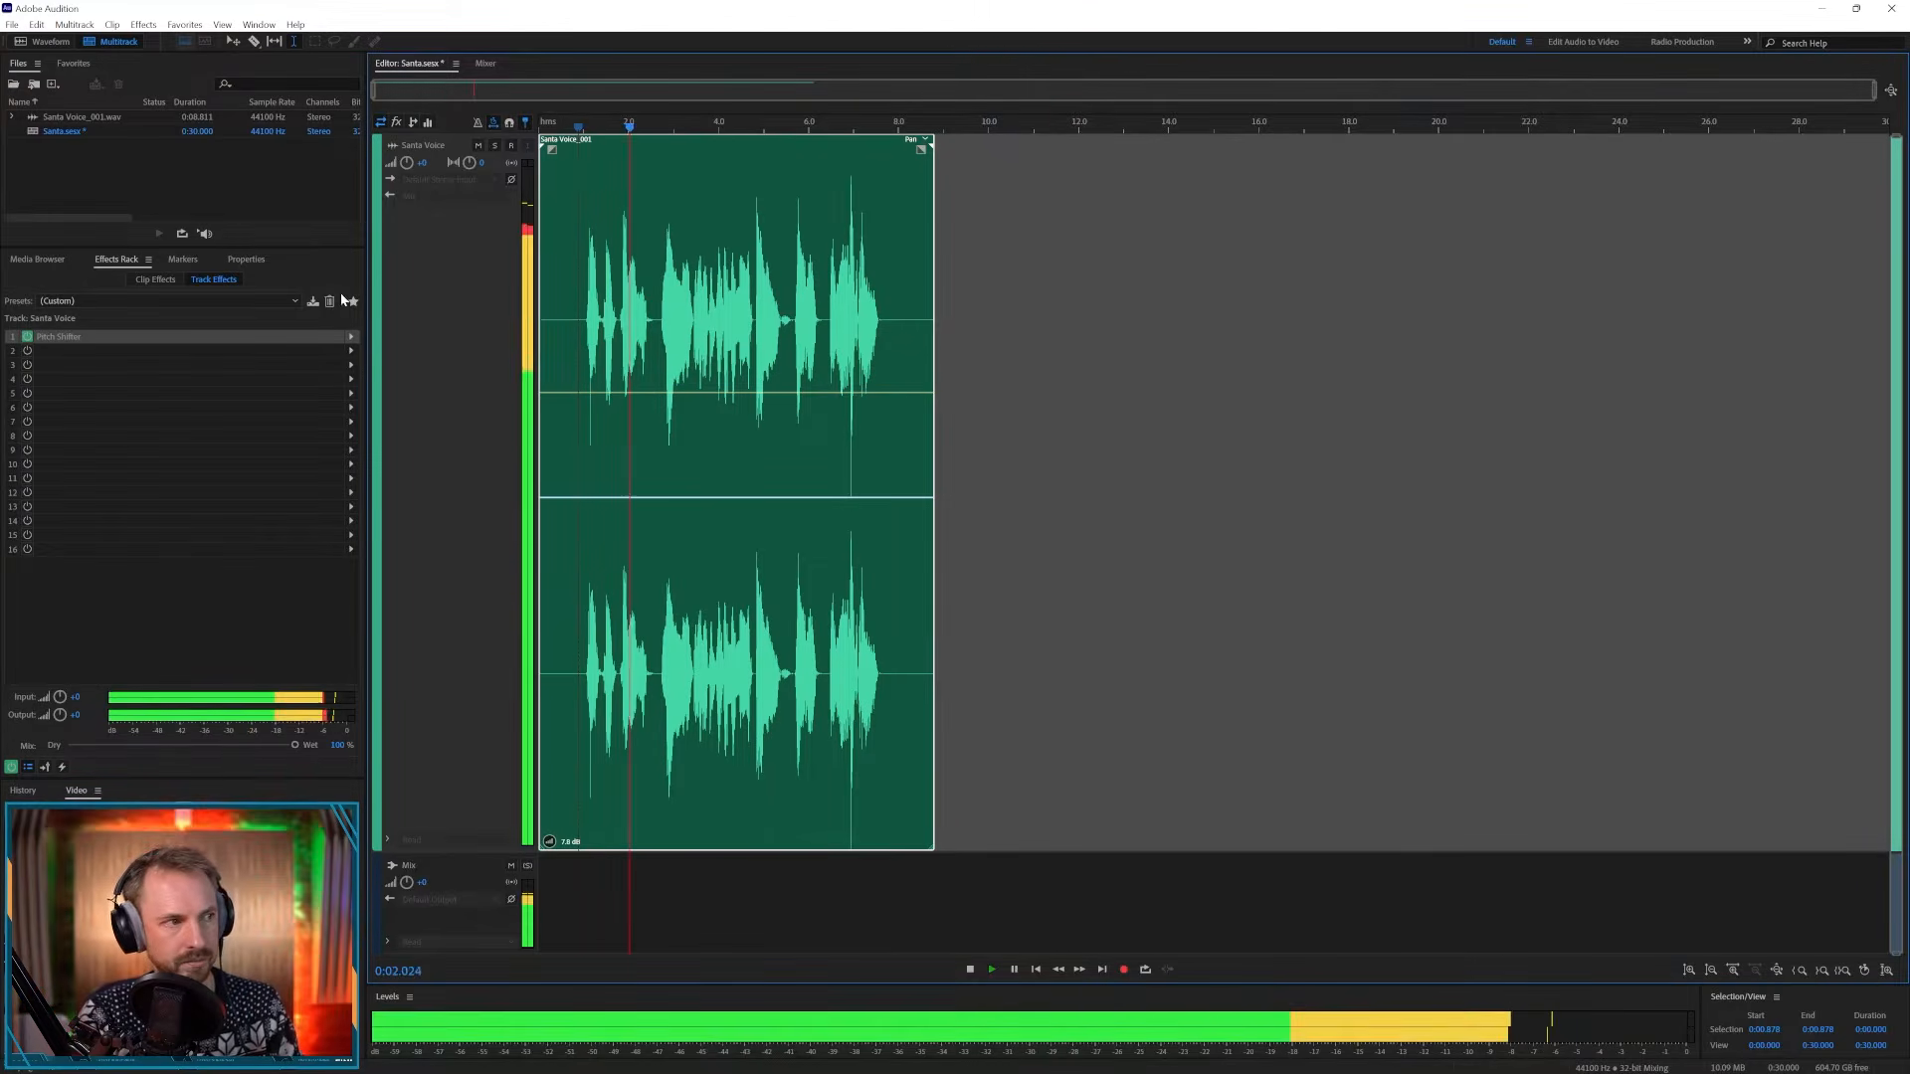
key(space)
- Insert a Dynamics effect into the second track effect slot and enable its Compressor
click(351, 352)
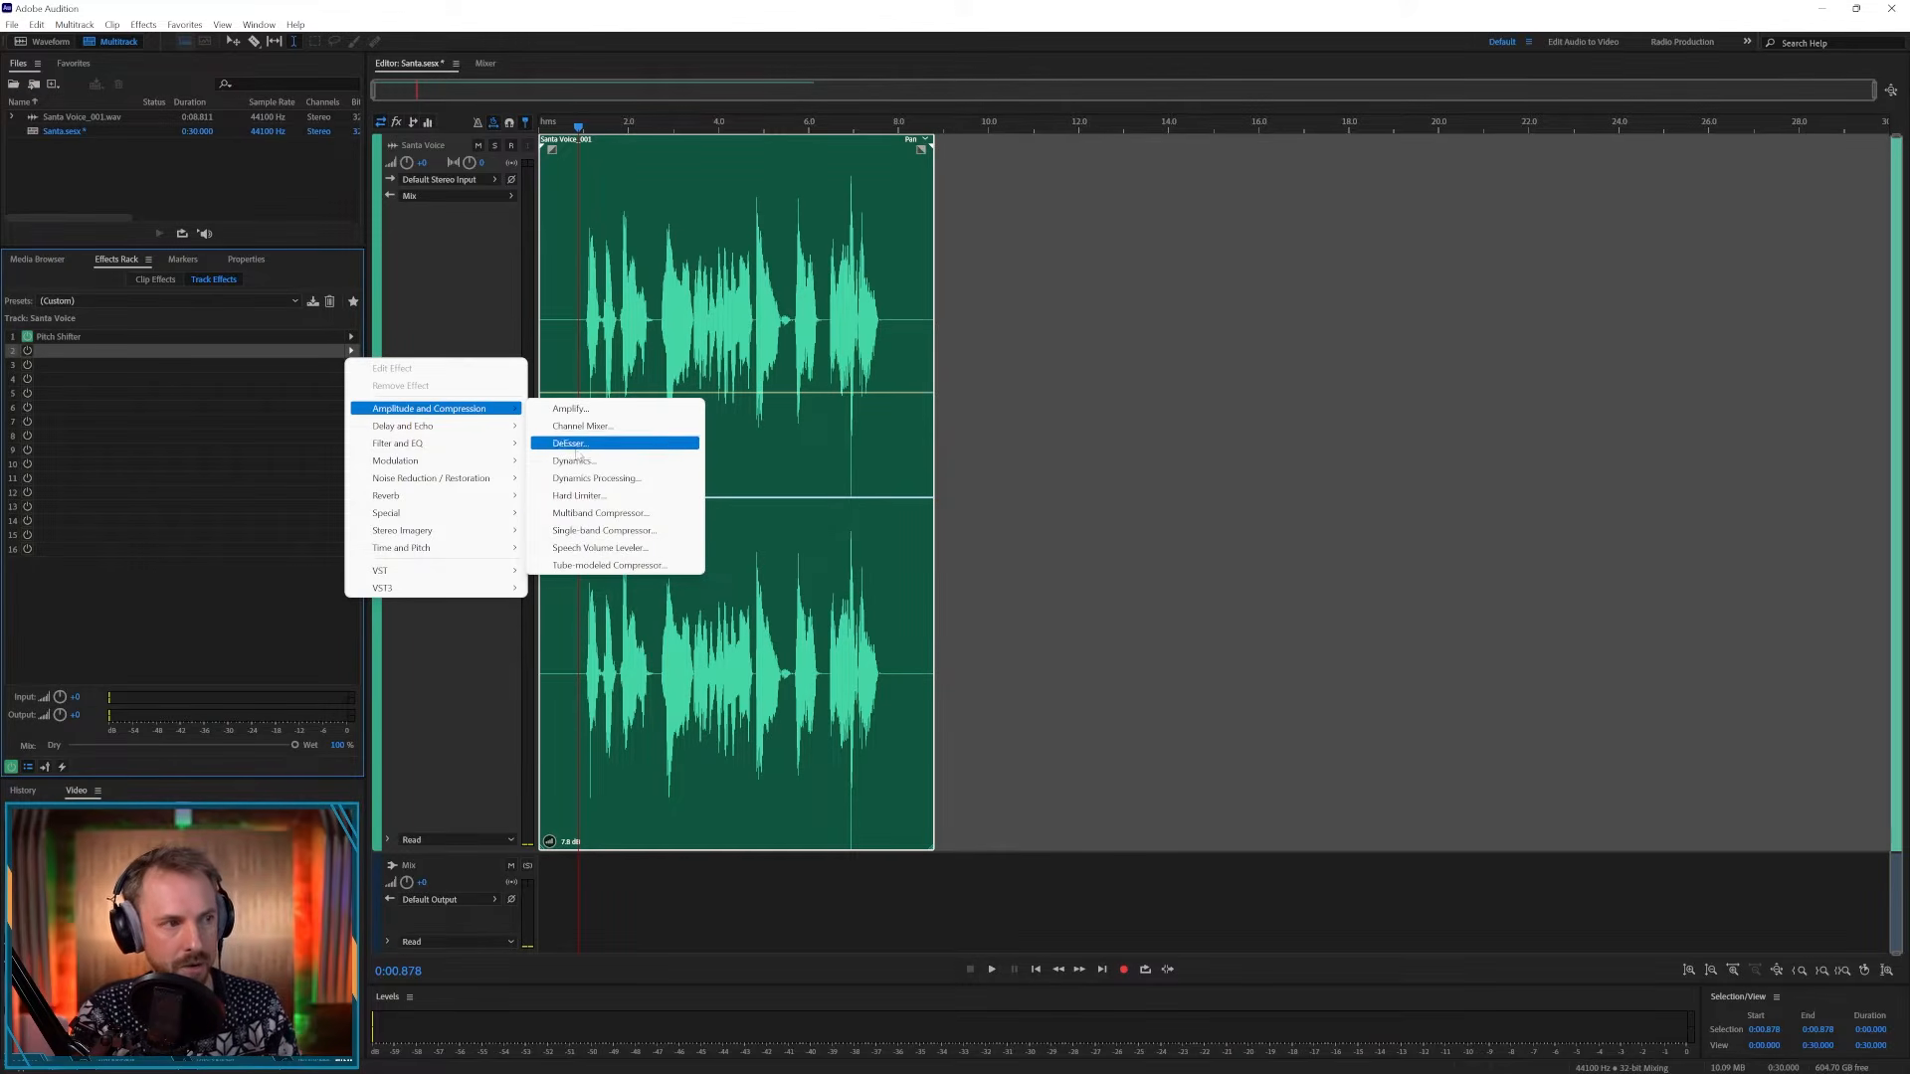
click(577, 462)
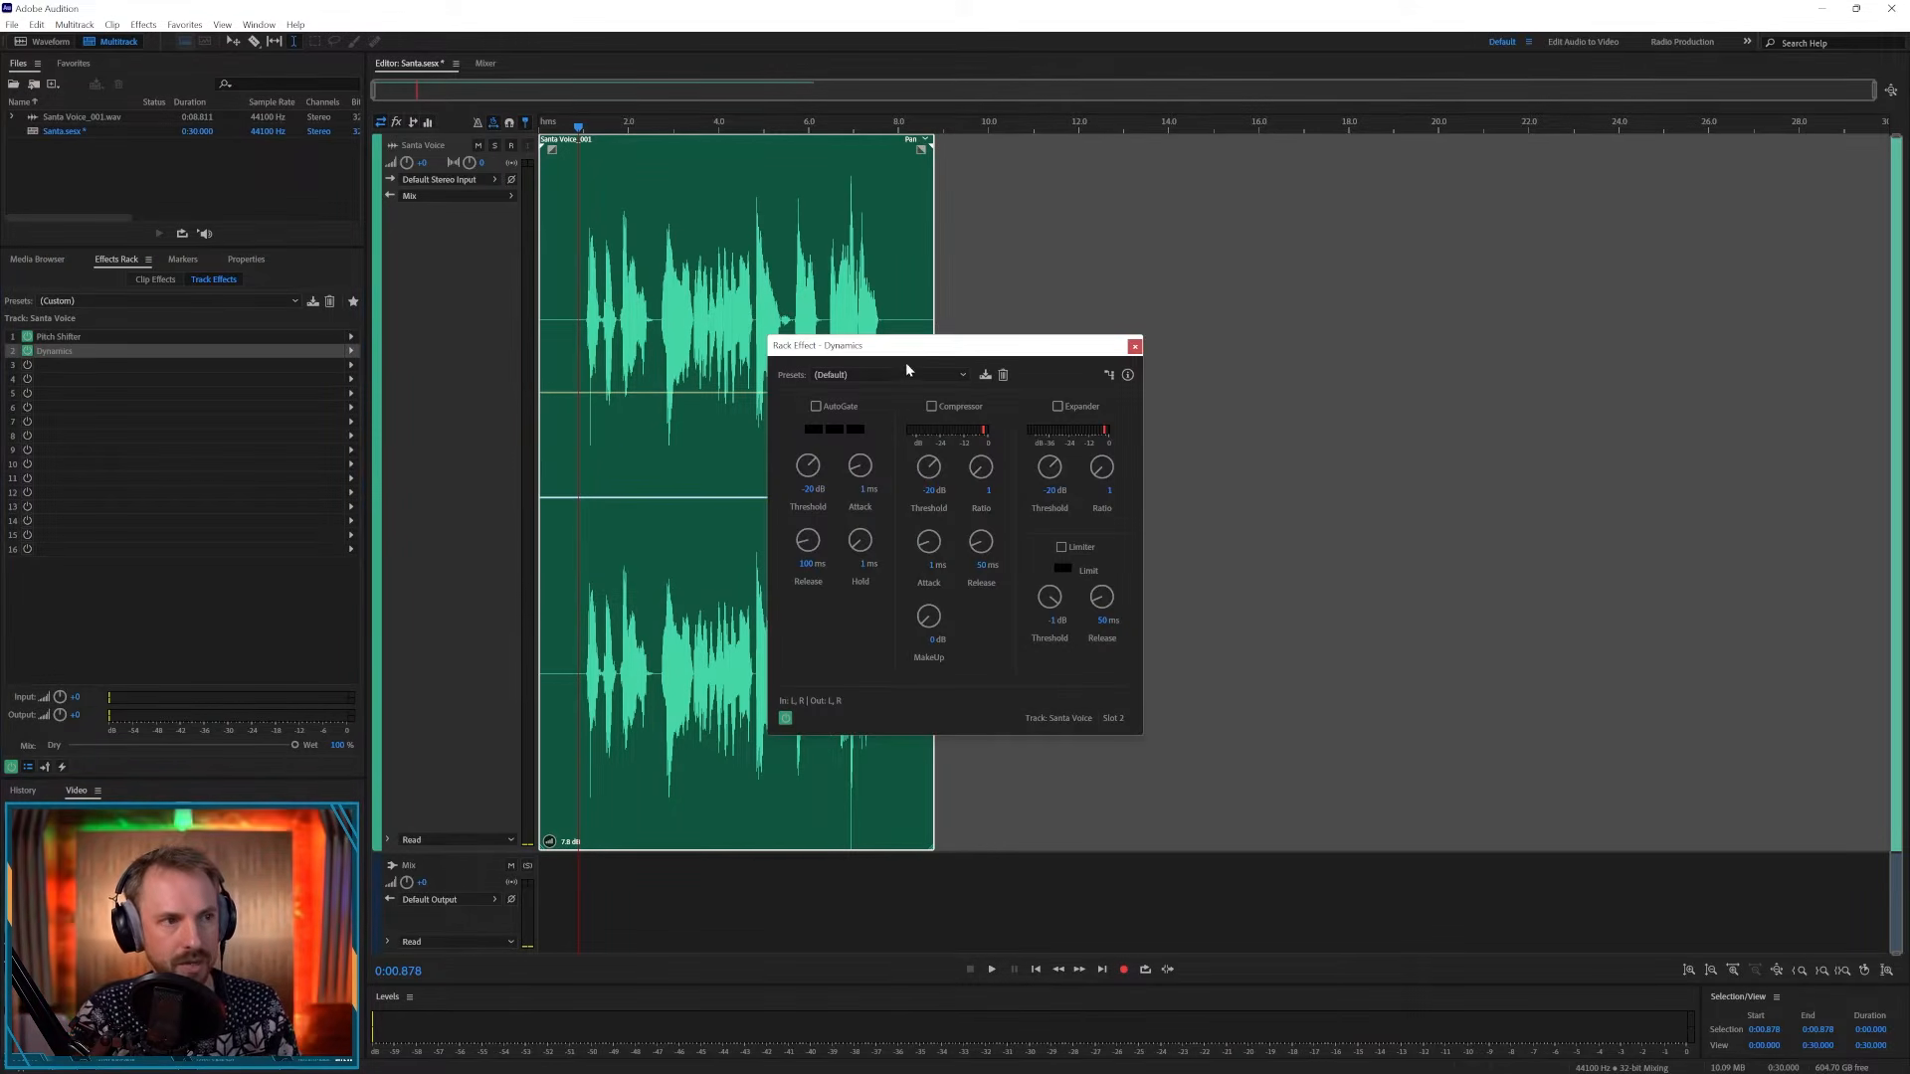
click(931, 407)
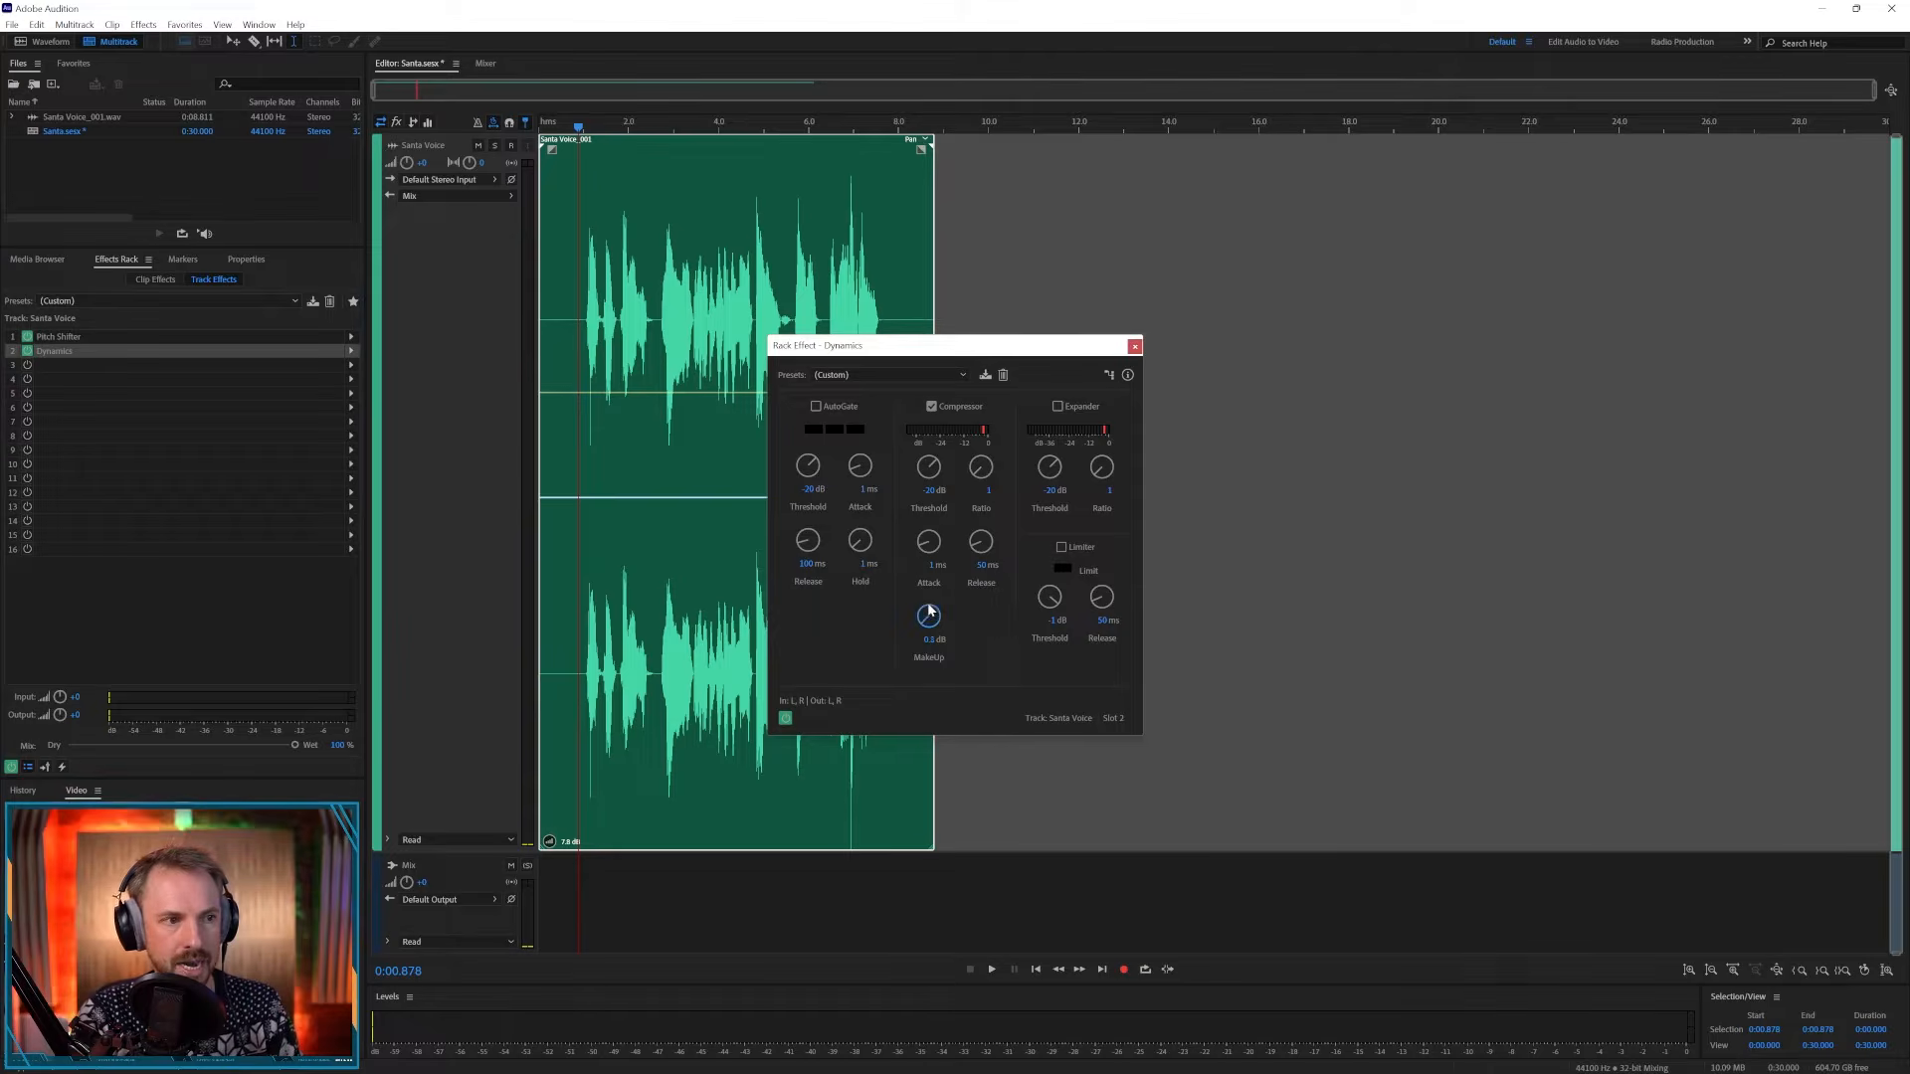
- Set the compressor's Makeup to about 6.3 dB and Ratio to 4, previewing playback
drag(927, 618, 928, 597)
drag(978, 474, 983, 459)
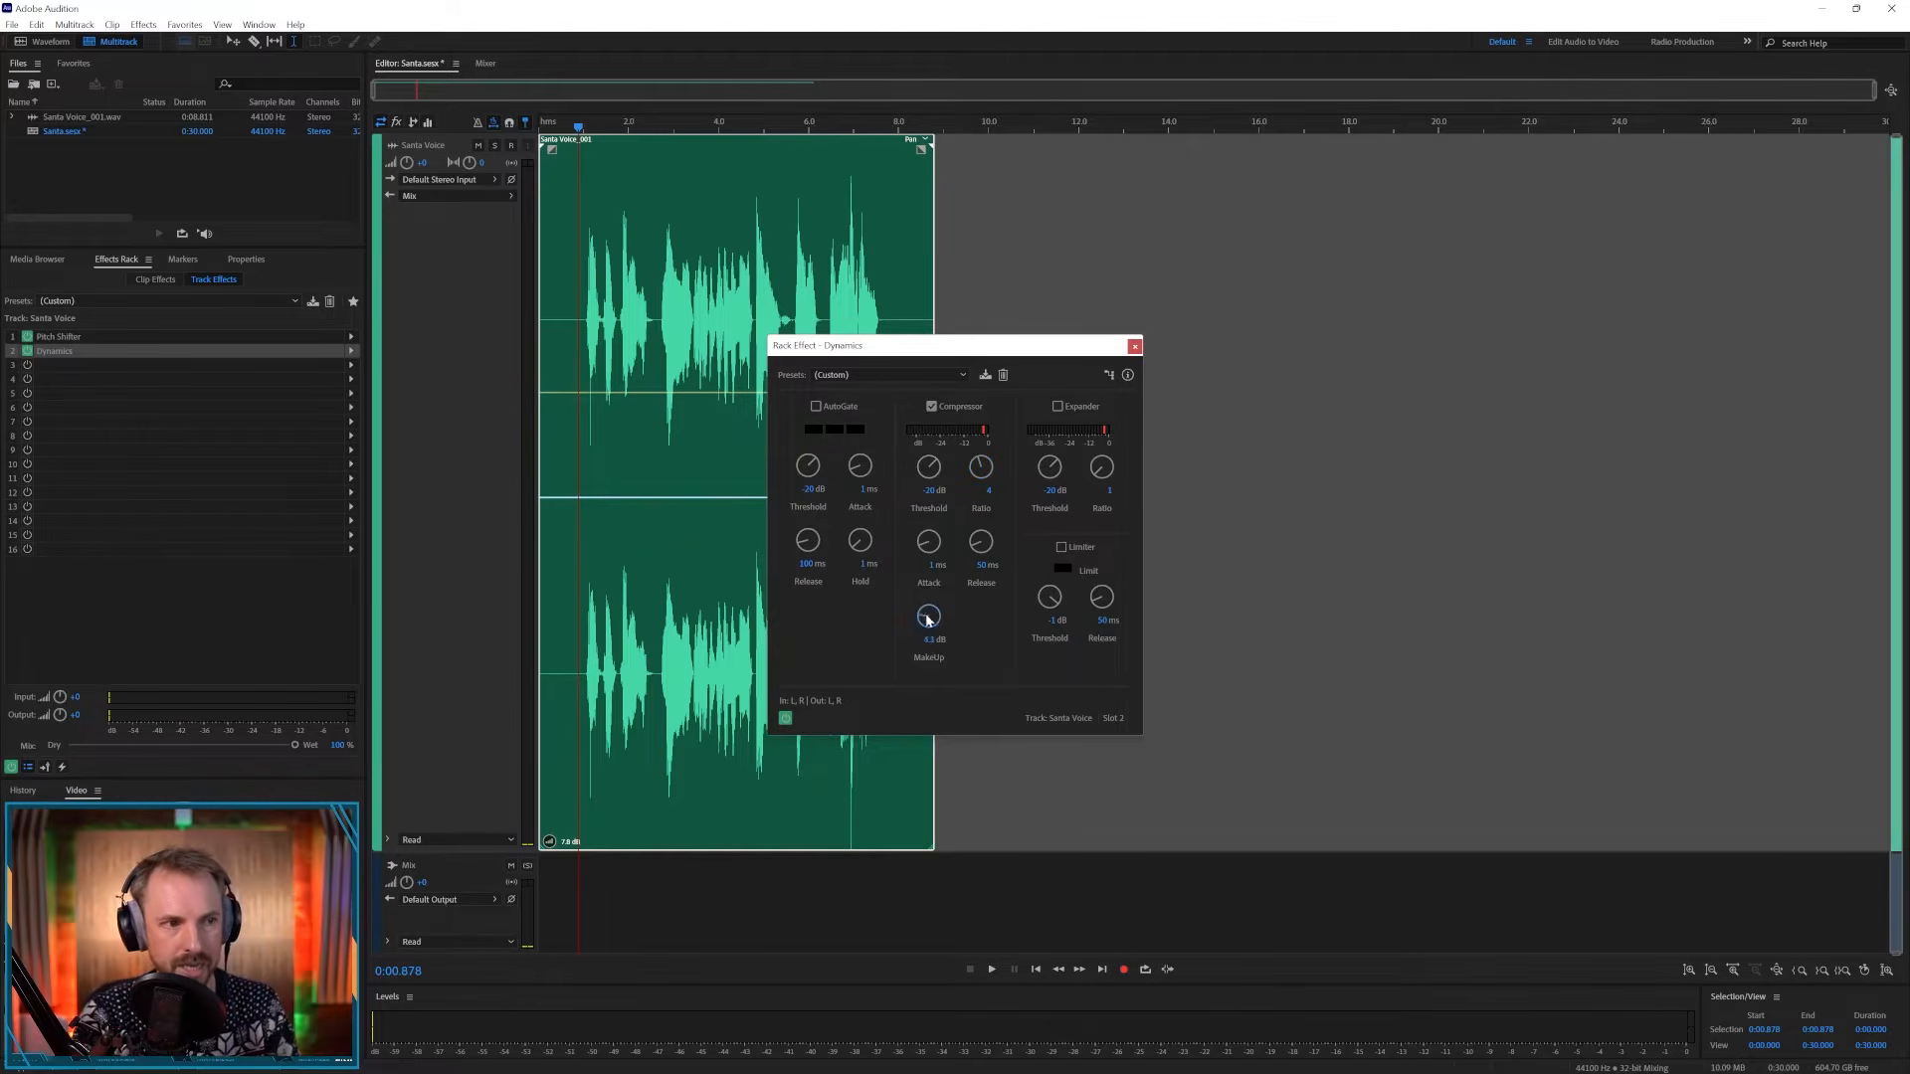
key(space)
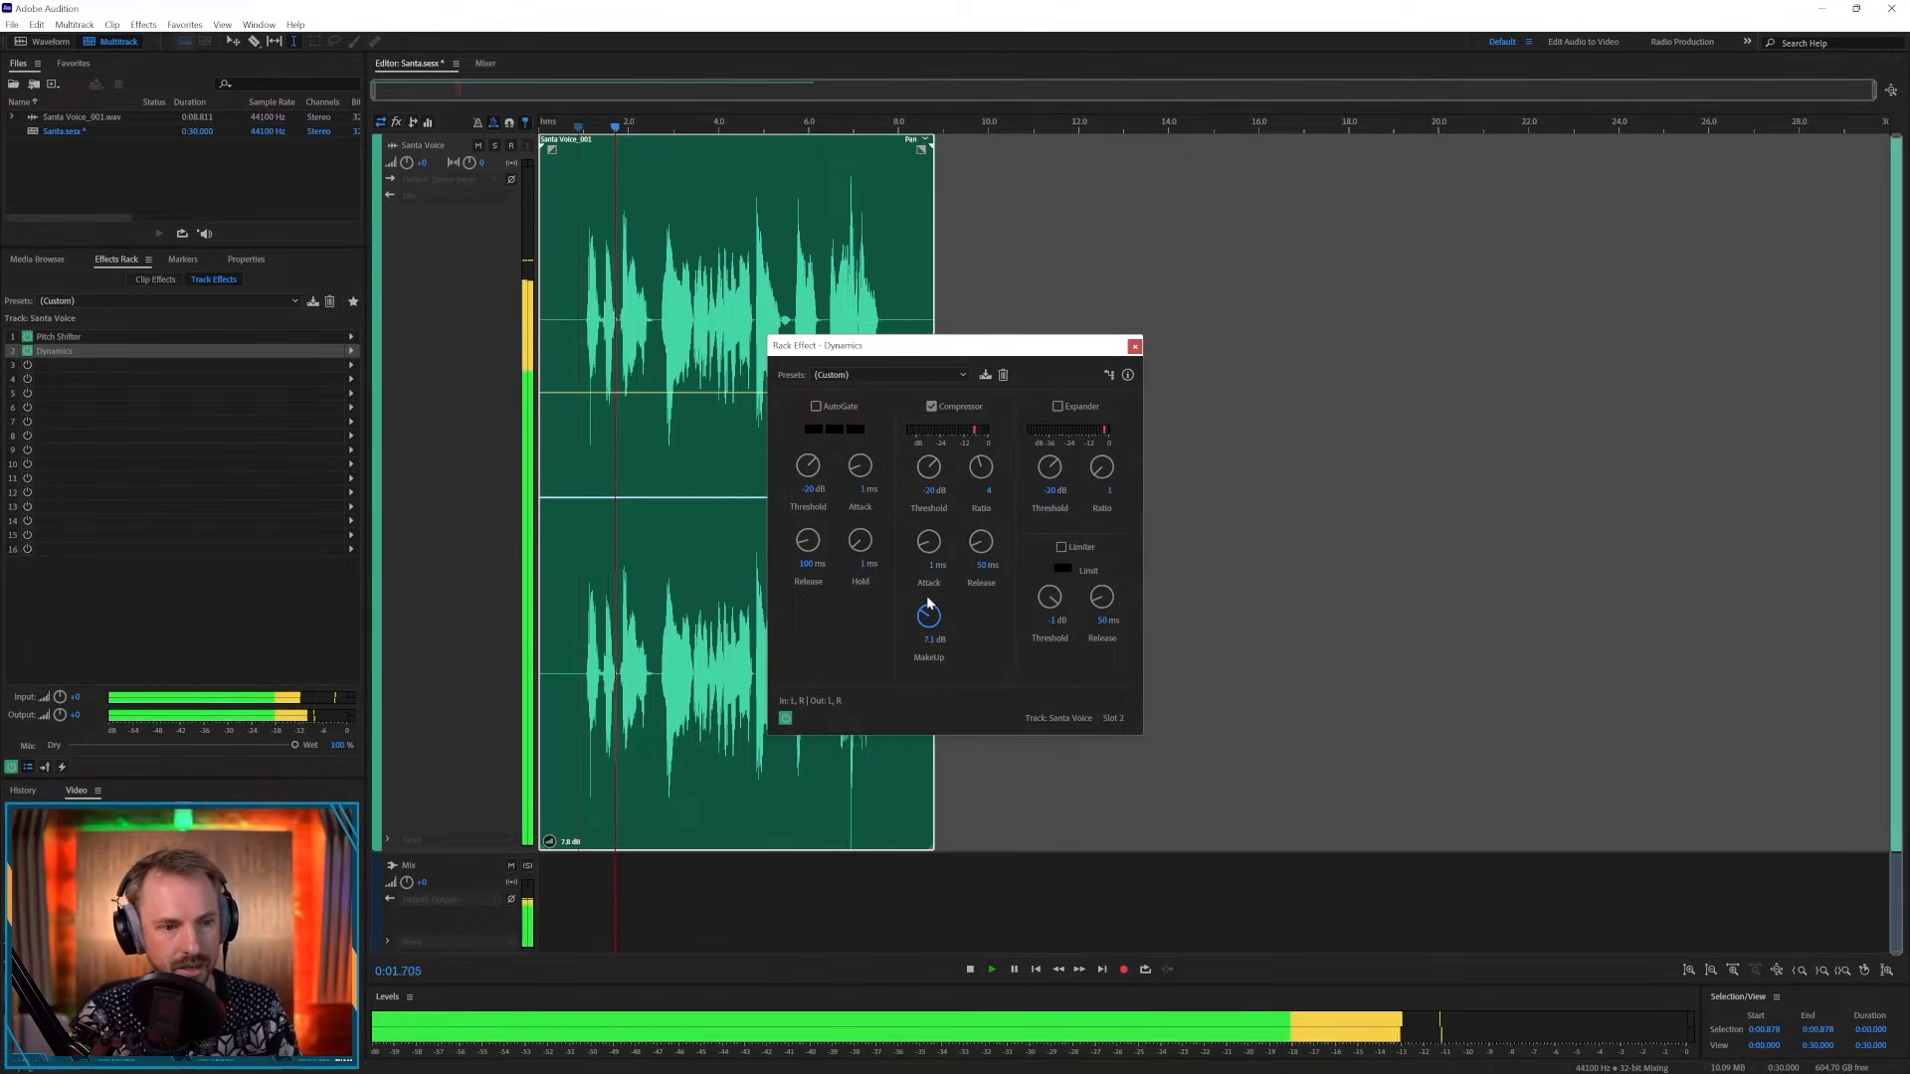
key(space)
- Raise the compressor's Makeup to about 13 dB, enable the Limiter, preview playback, and close Dynamics
mouse_move(927, 611)
mouse_down()
mouse_move(926, 571)
mouse_move(935, 590)
mouse_up()
key(space)
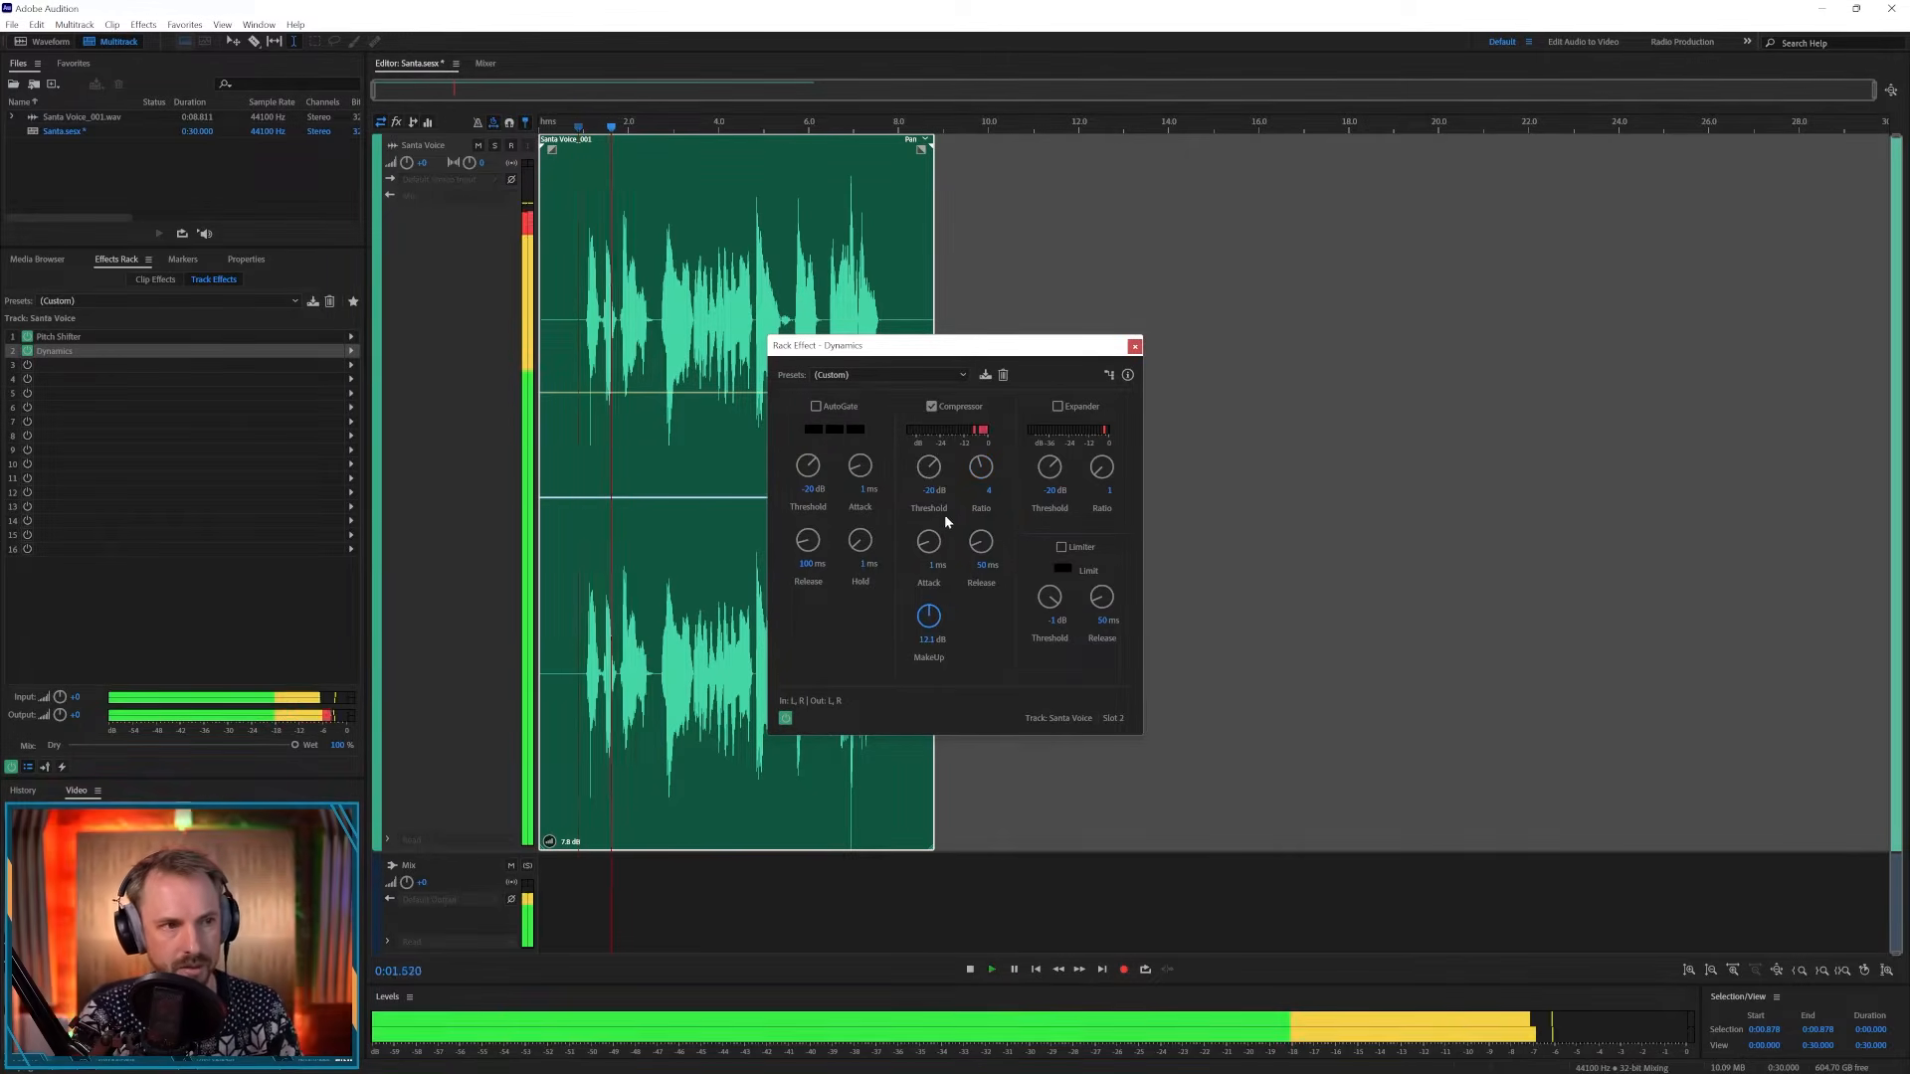
key(space)
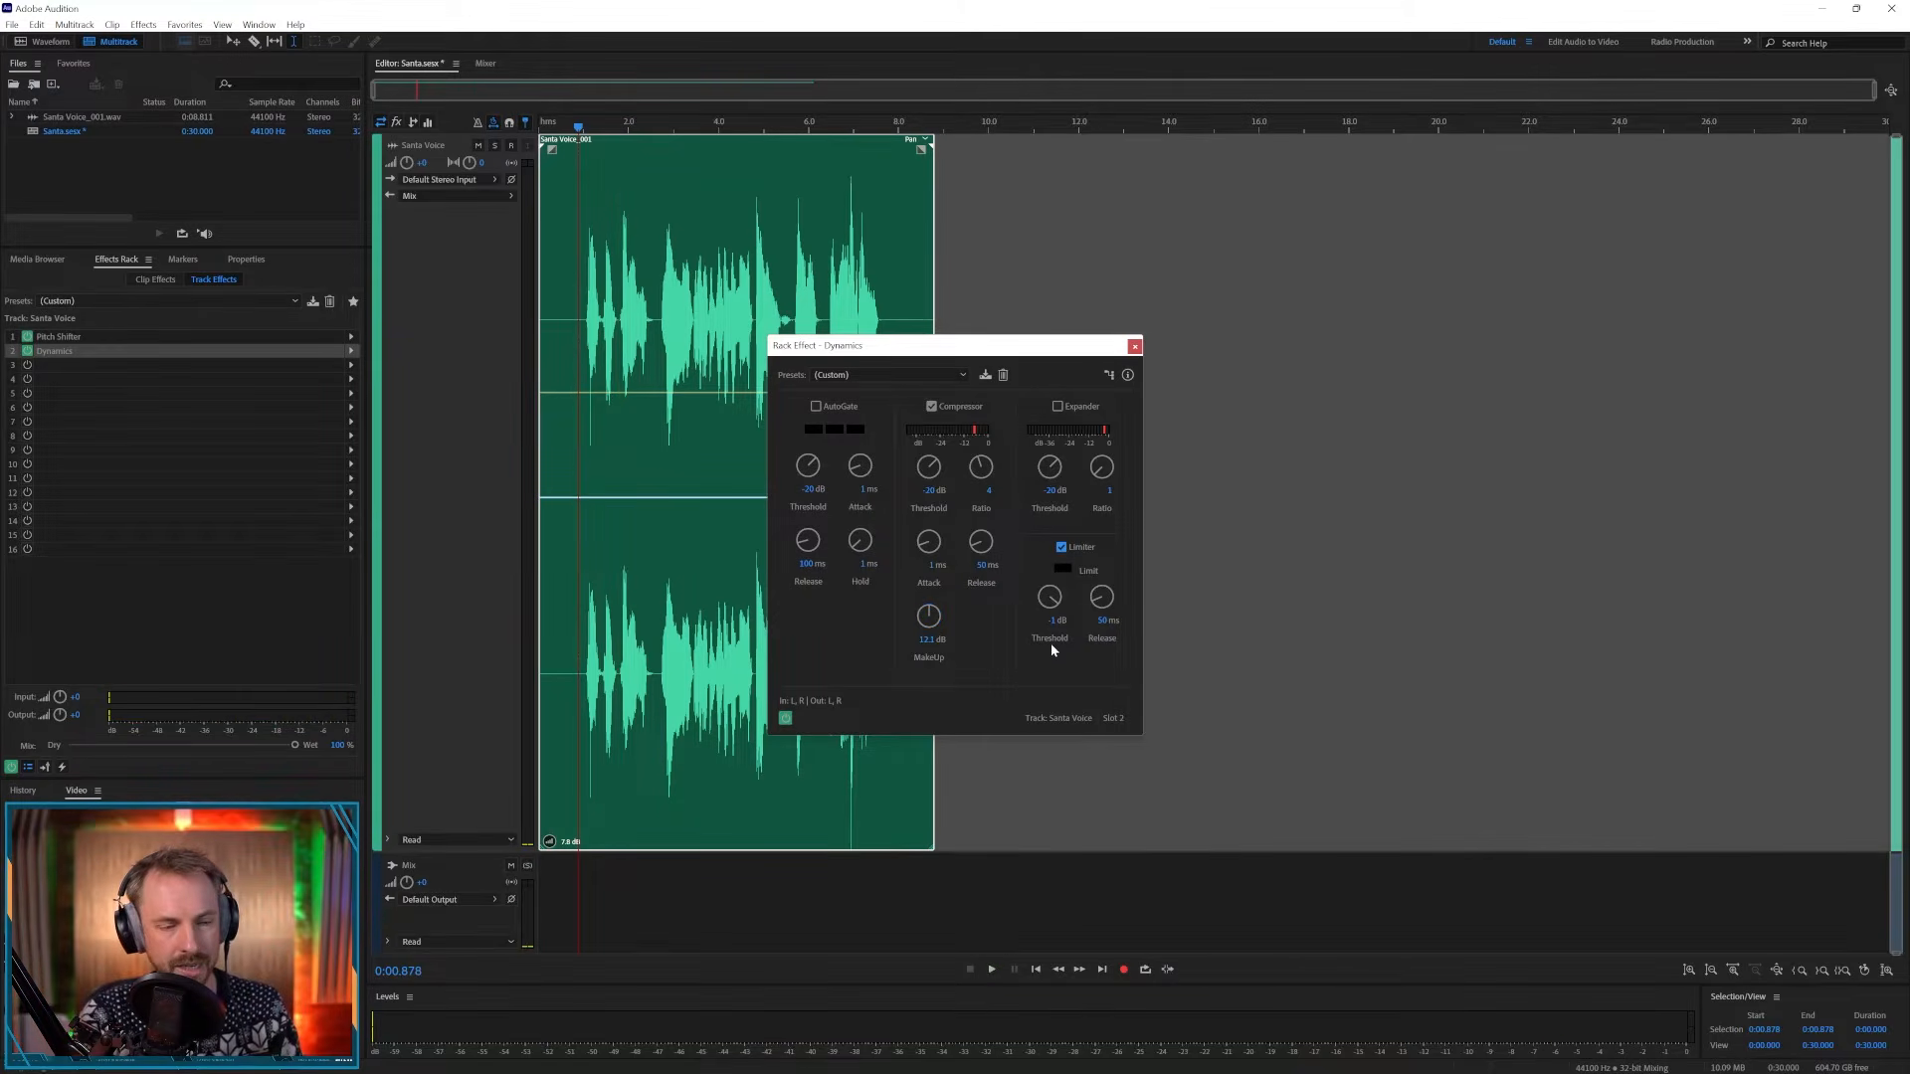
key(space)
drag(926, 623, 925, 621)
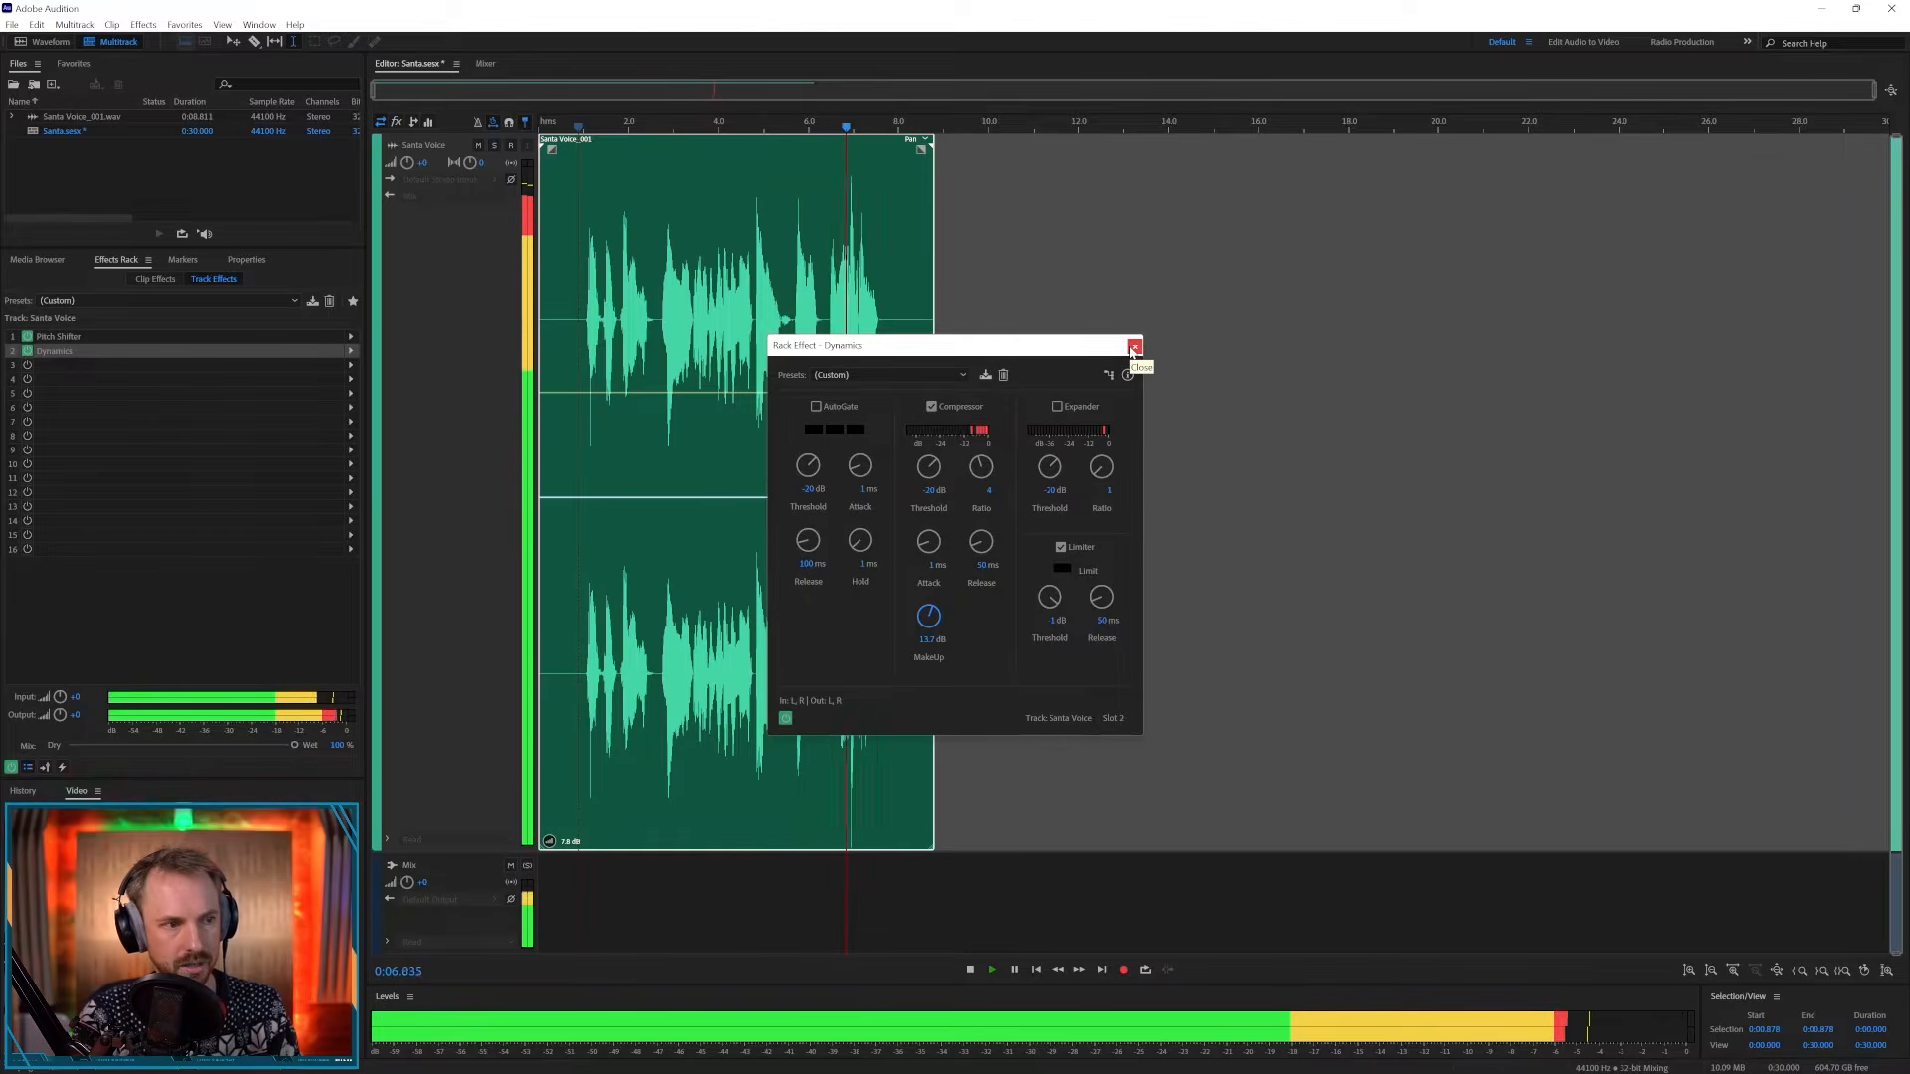
click(1134, 348)
key(space)
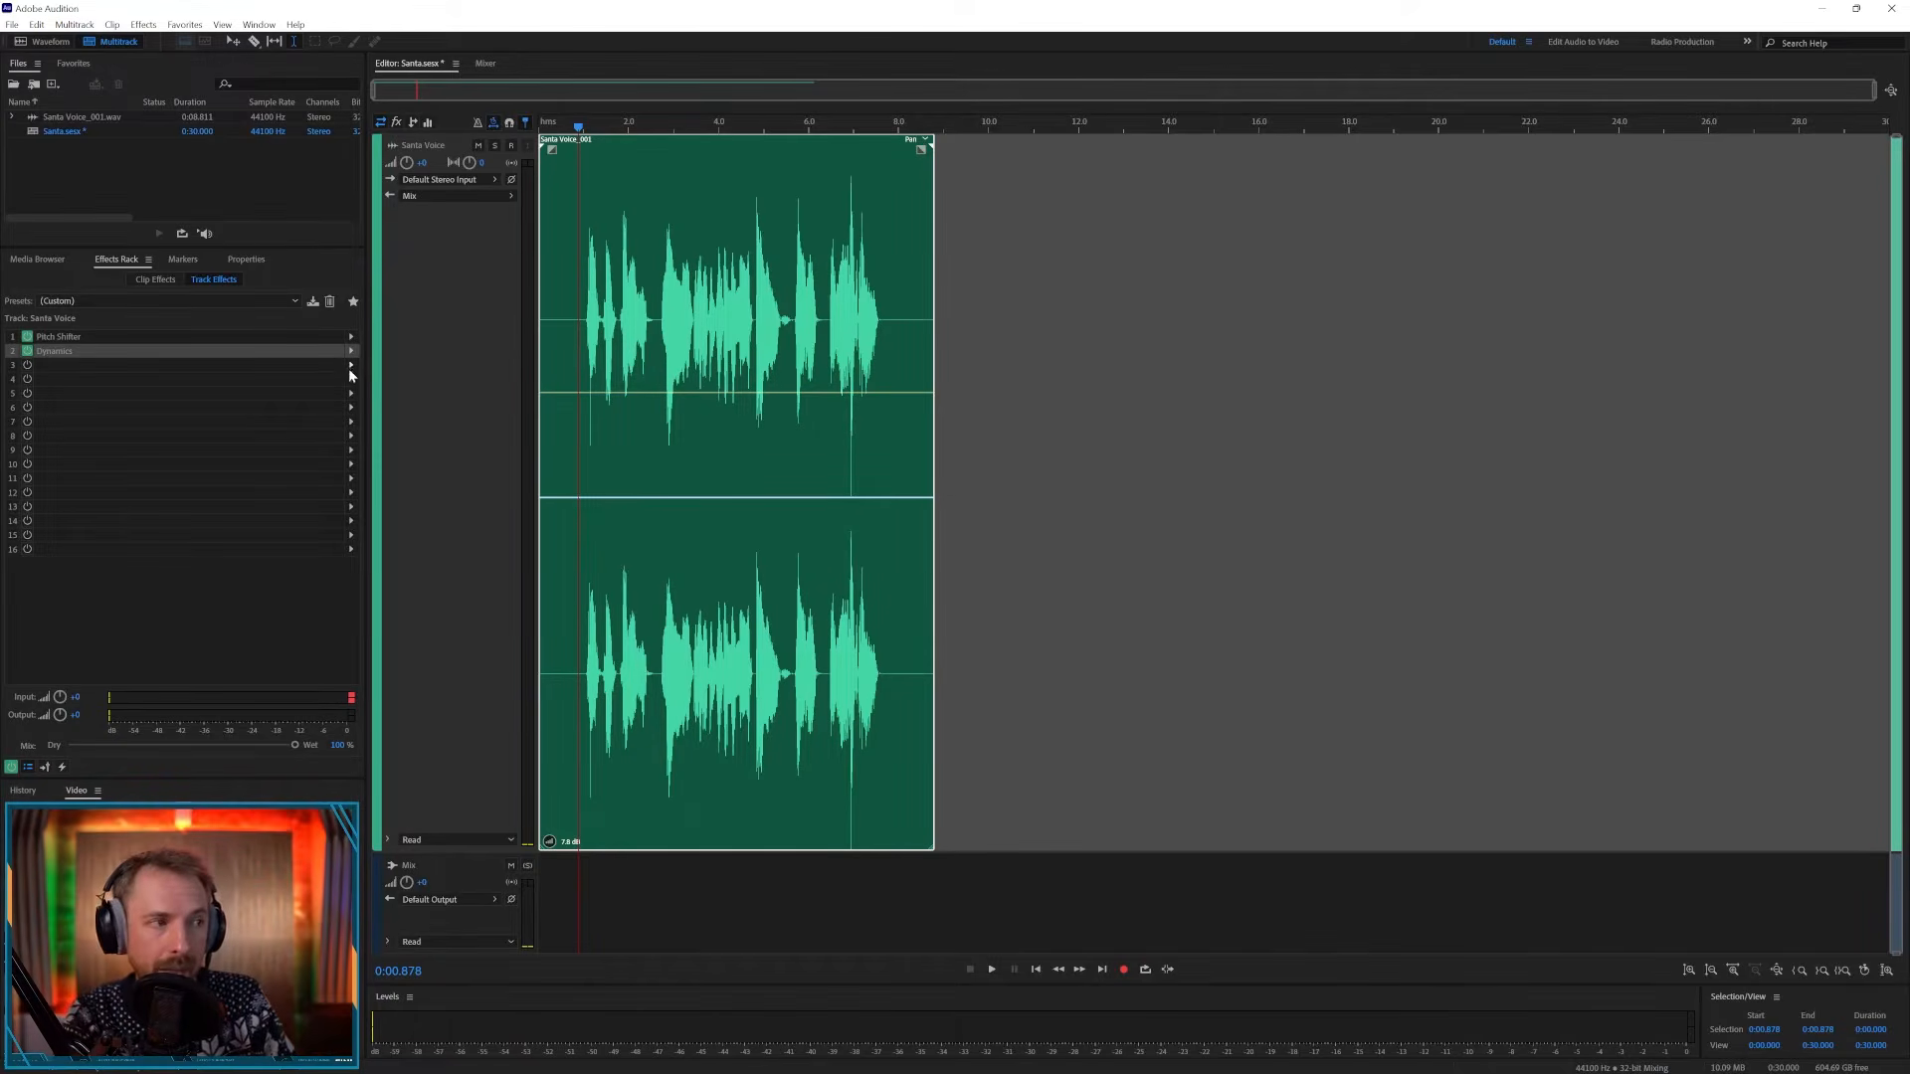
- Insert a Studio Reverb effect into the third track effect slot
click(350, 368)
mouse_move(427, 512)
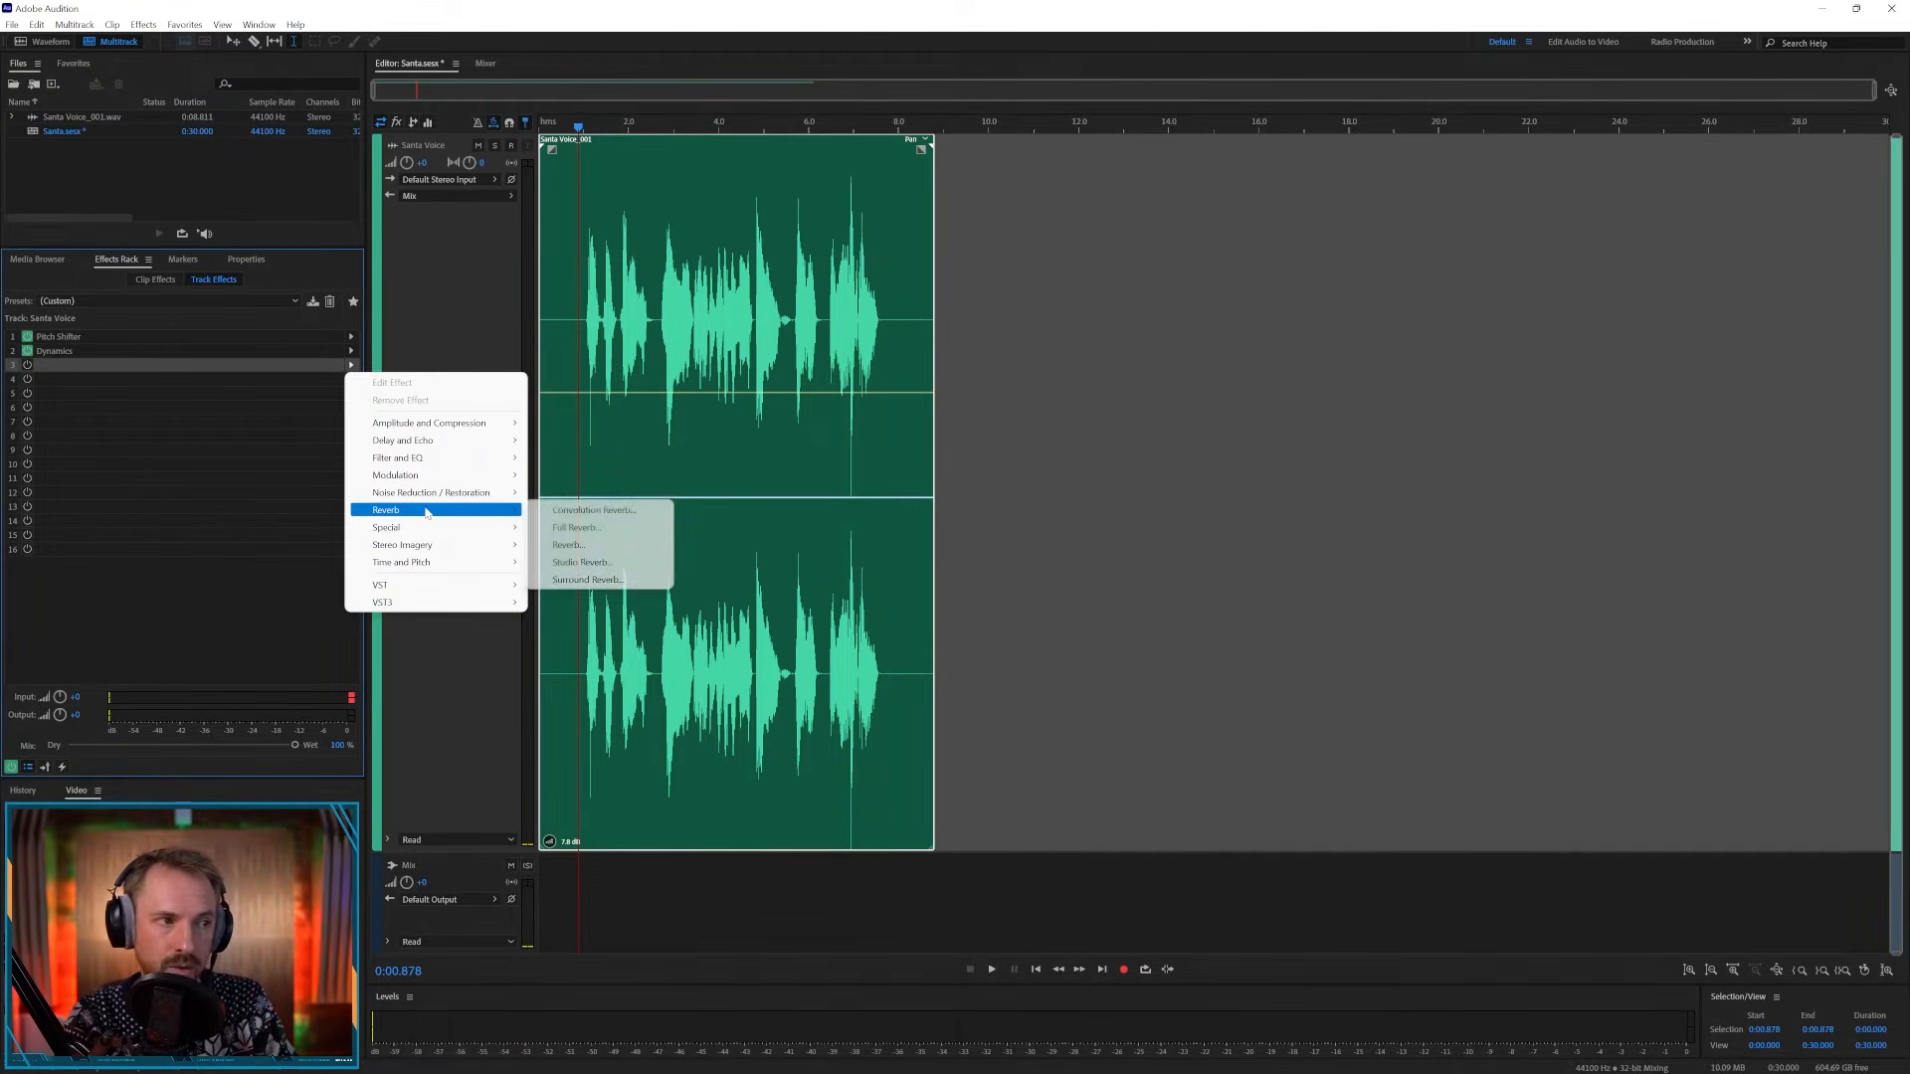
click(621, 564)
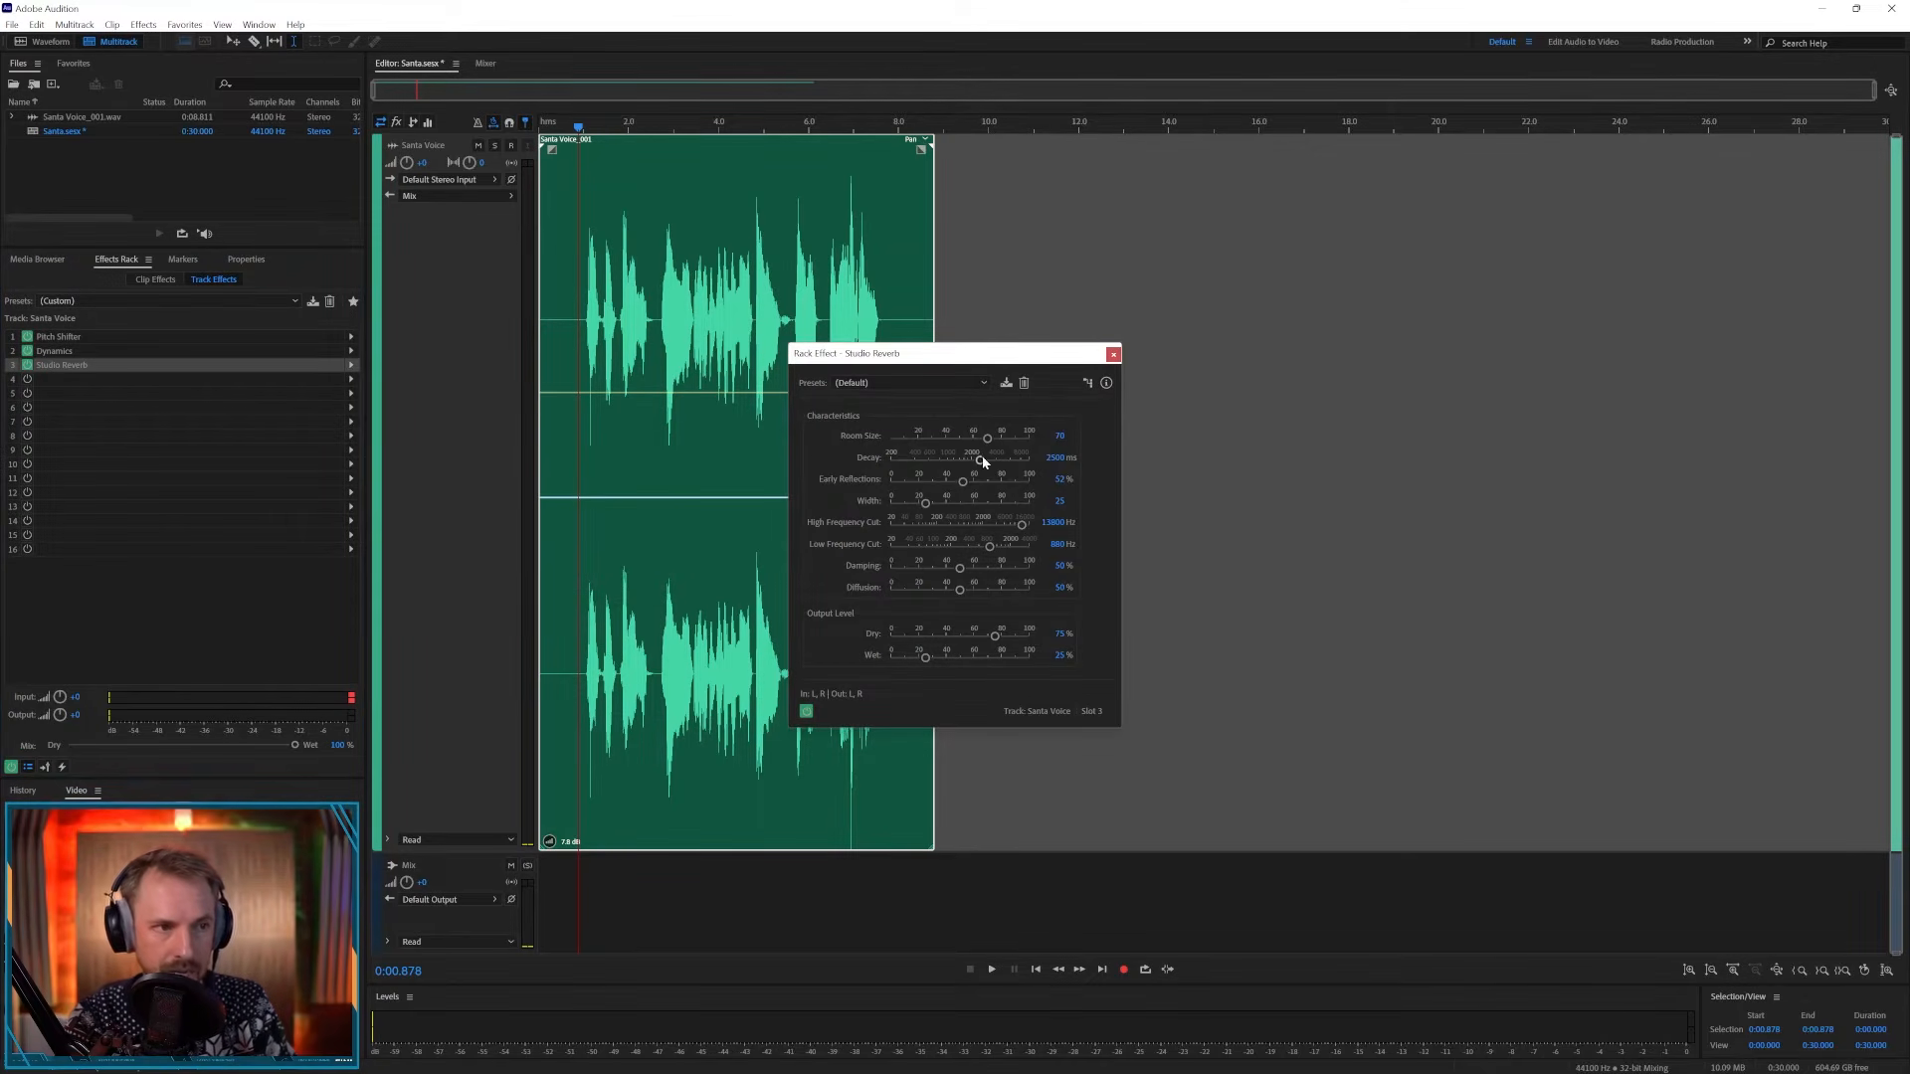
- Set the reverb's Decay to about 3111 ms, Dry to 100% and Wet to about 38.6%, previewing playback
drag(980, 463, 1002, 466)
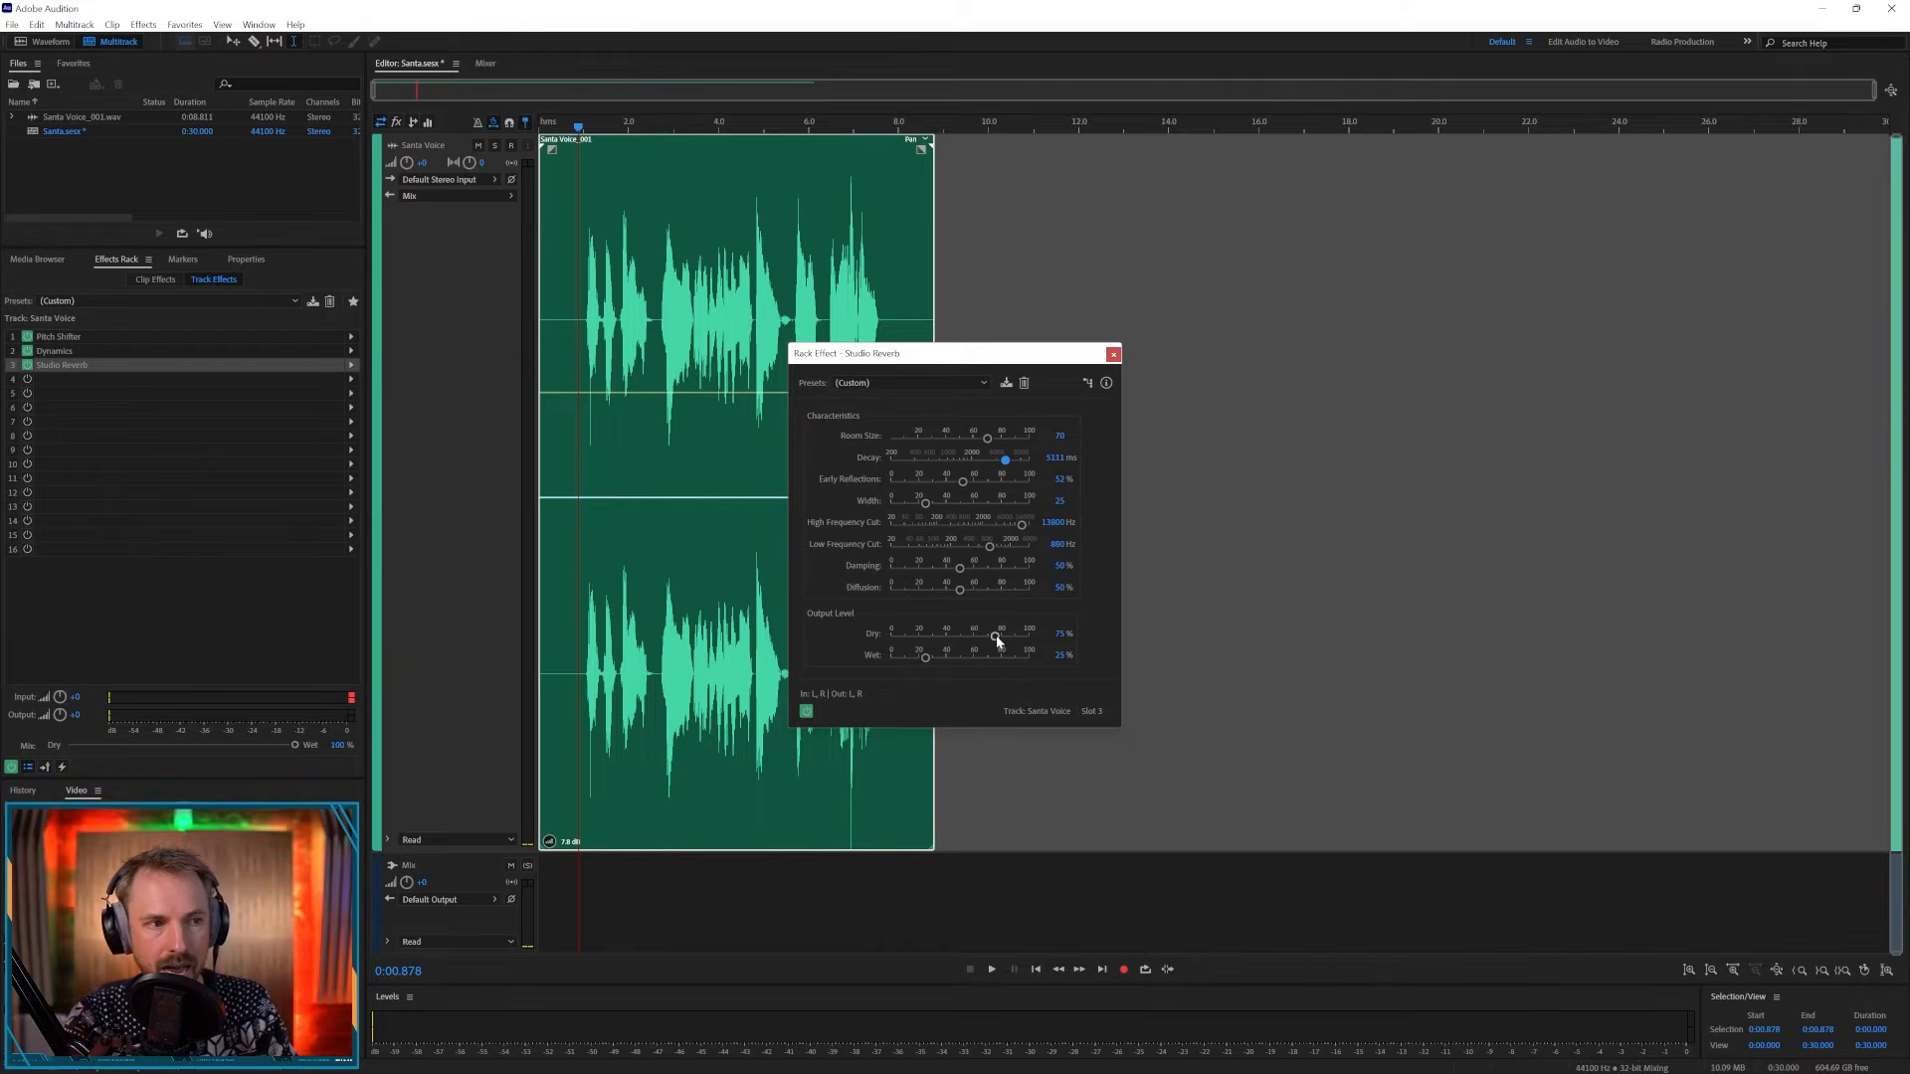
drag(994, 636, 1047, 647)
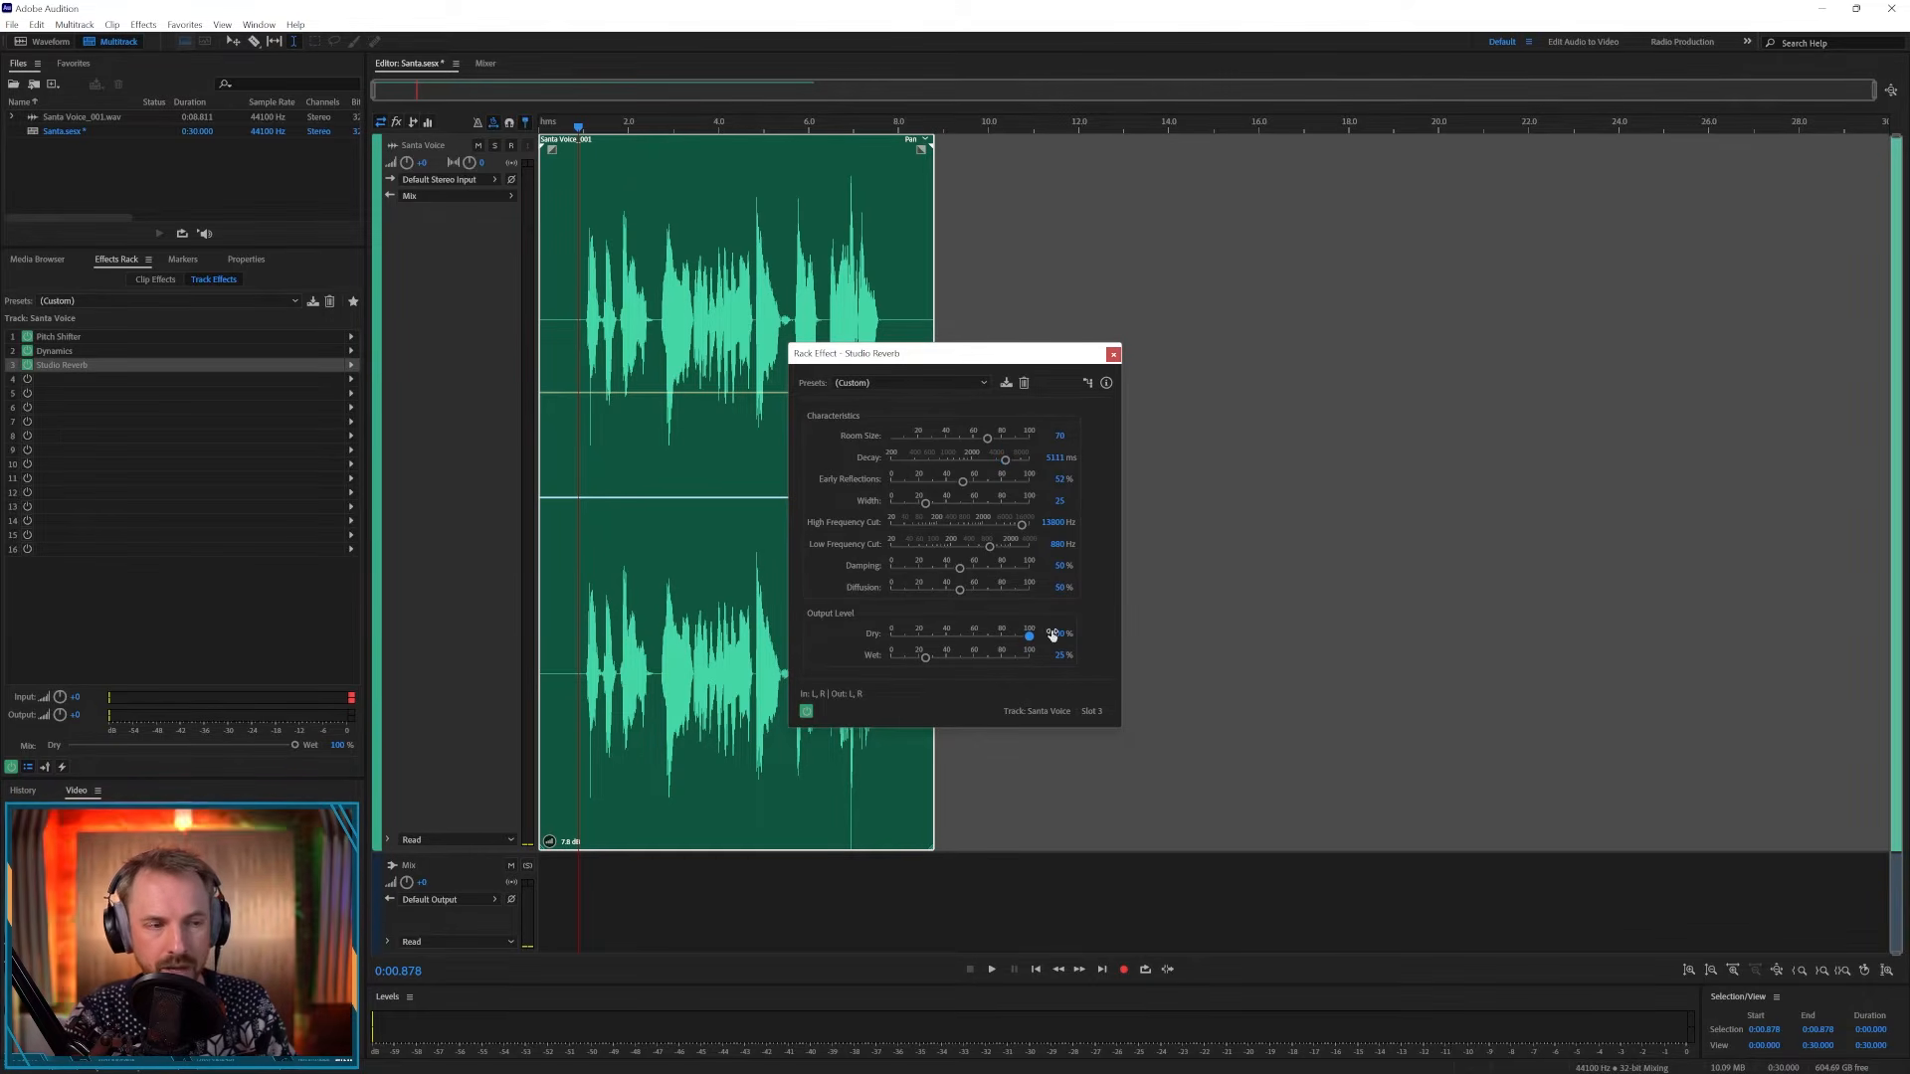
drag(925, 657, 947, 663)
key(space)
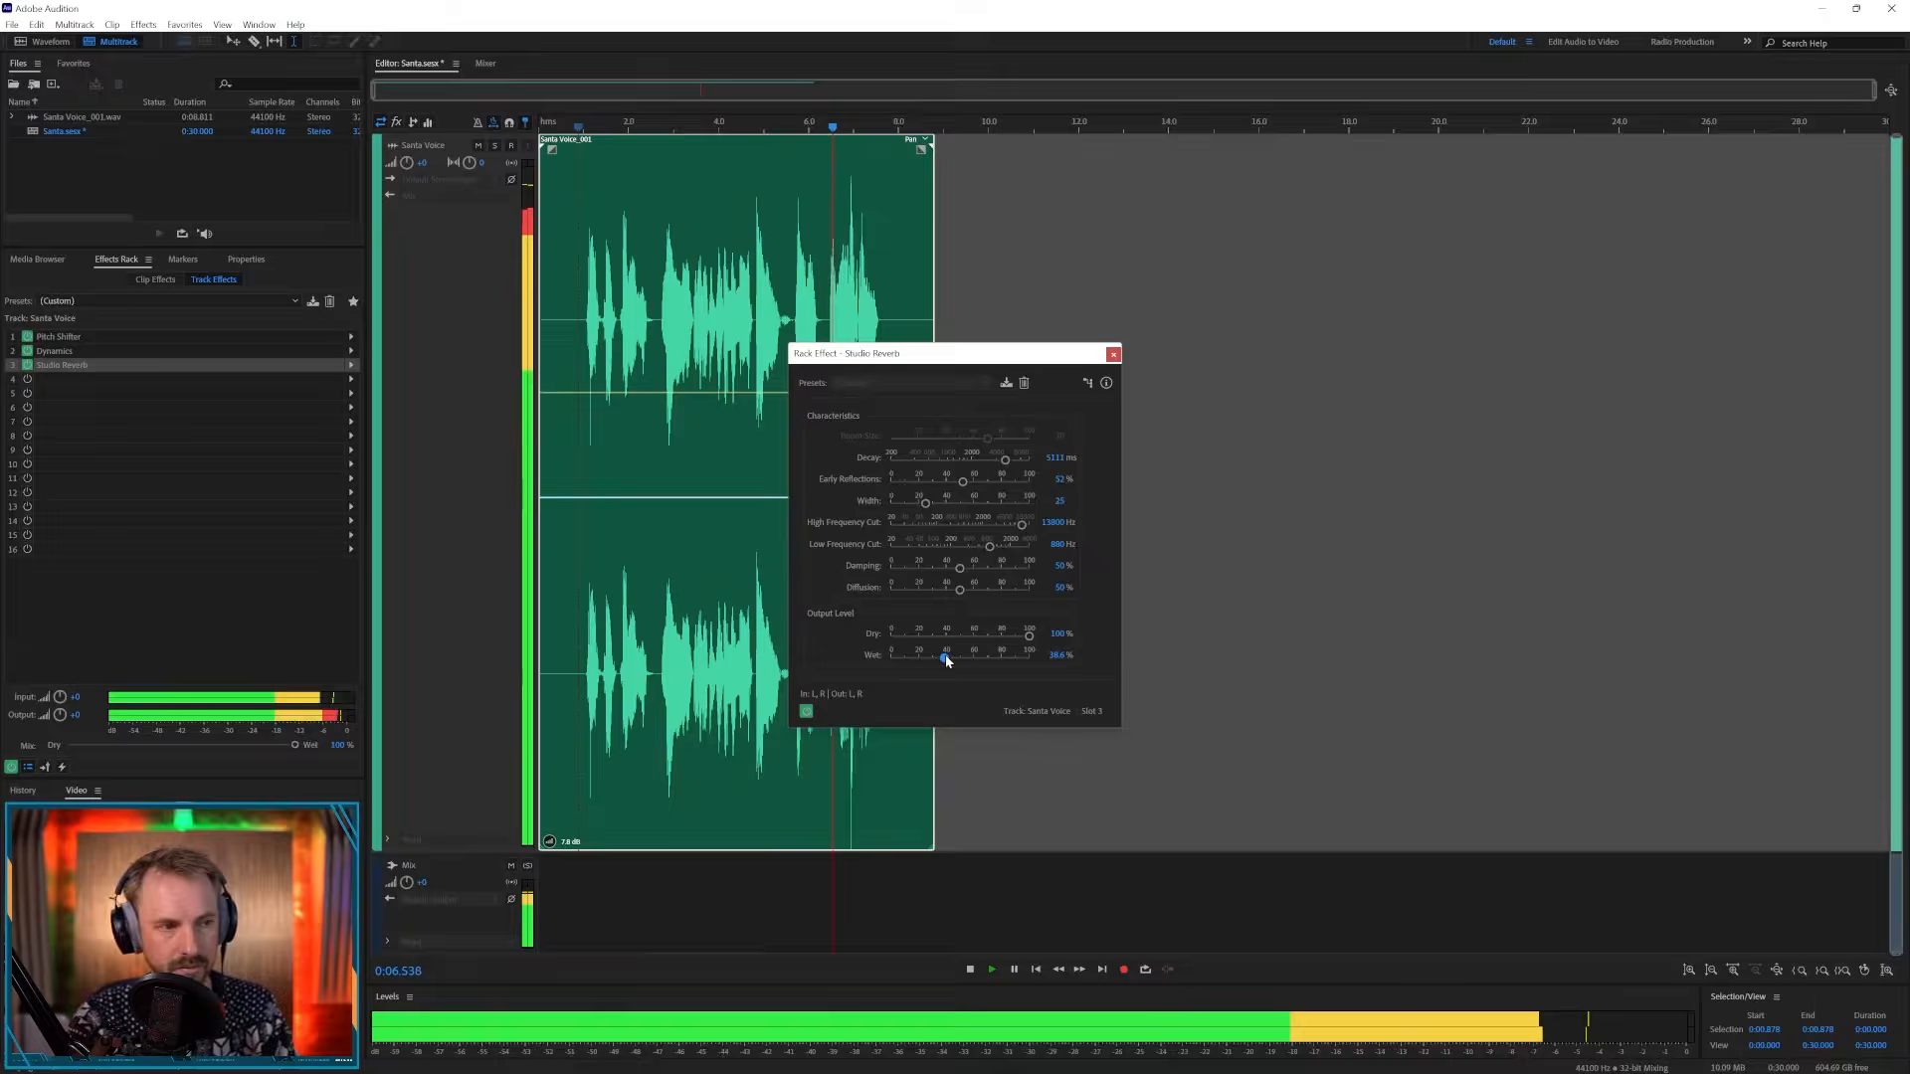
key(space)
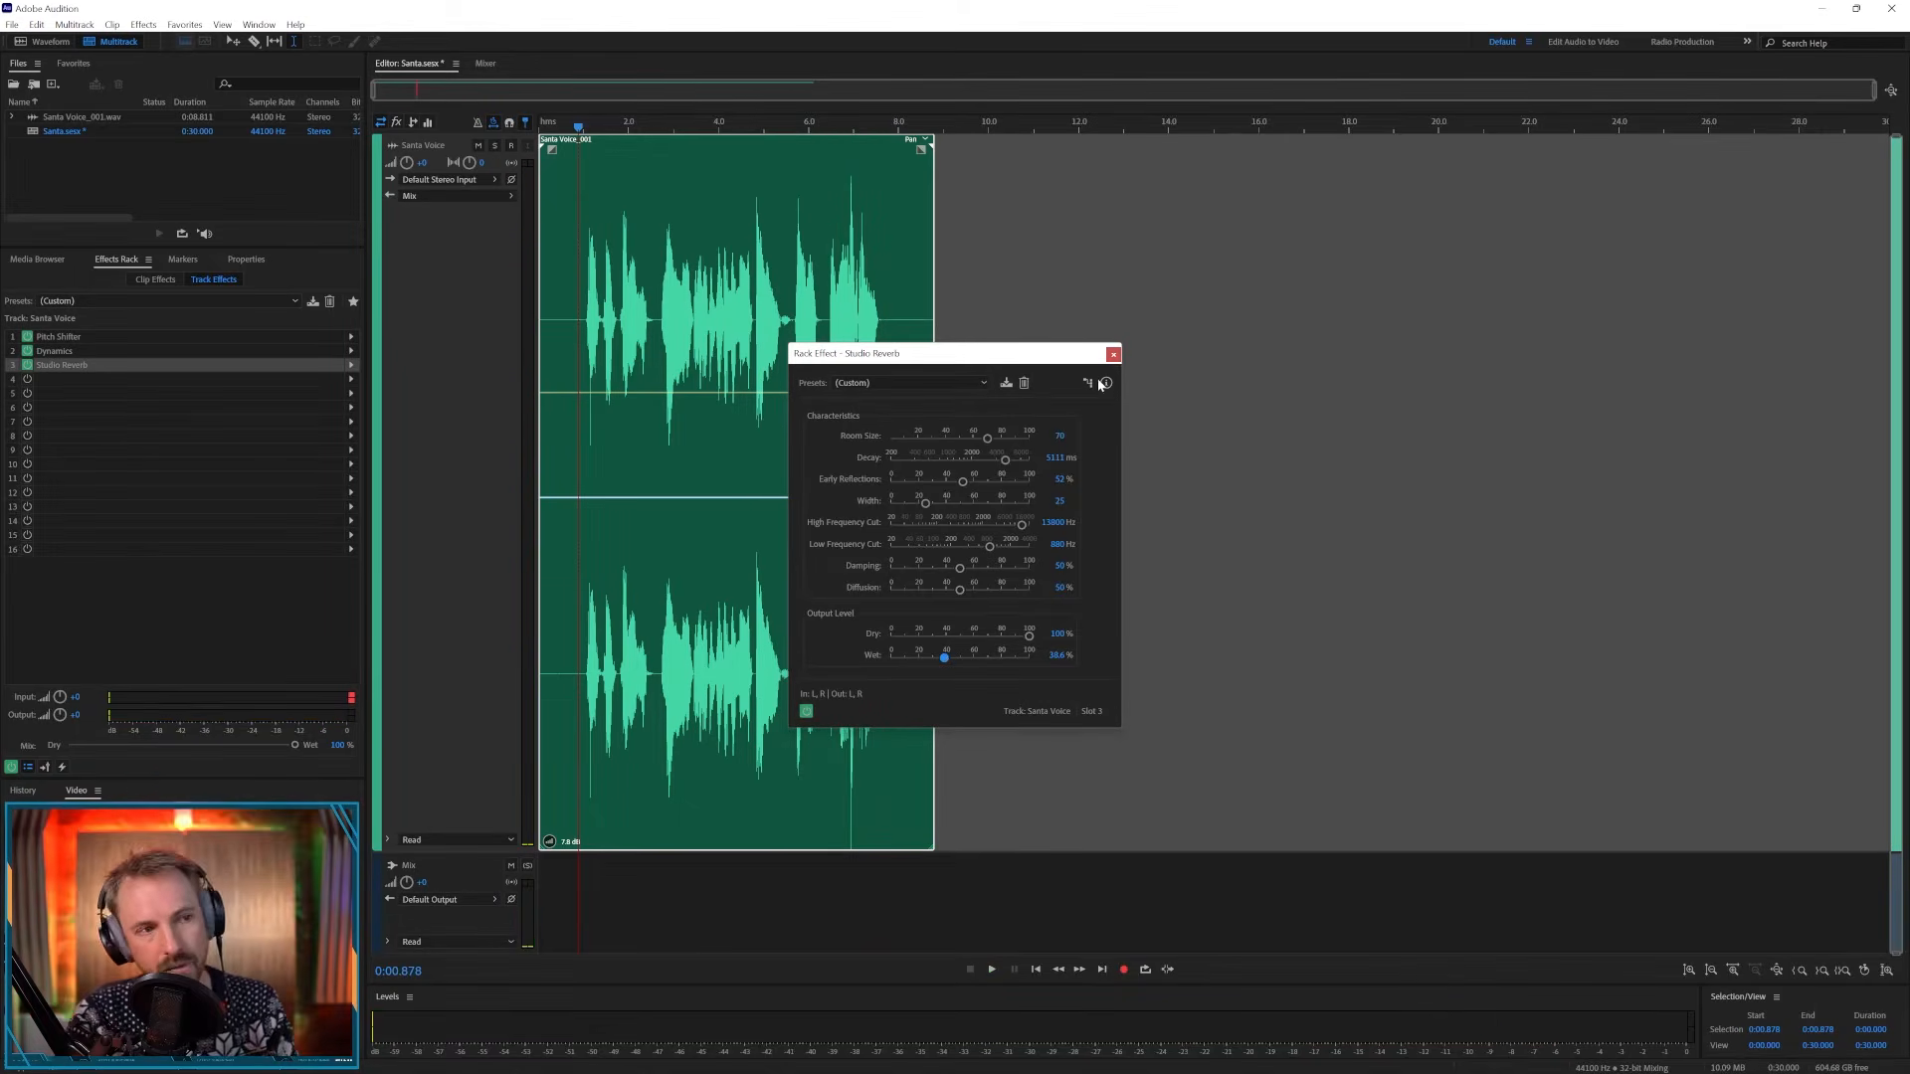
- Reopen Pitch Shifter, reset Semitones to 0 and set Cents to -50, previewing playback
double_click(145, 337)
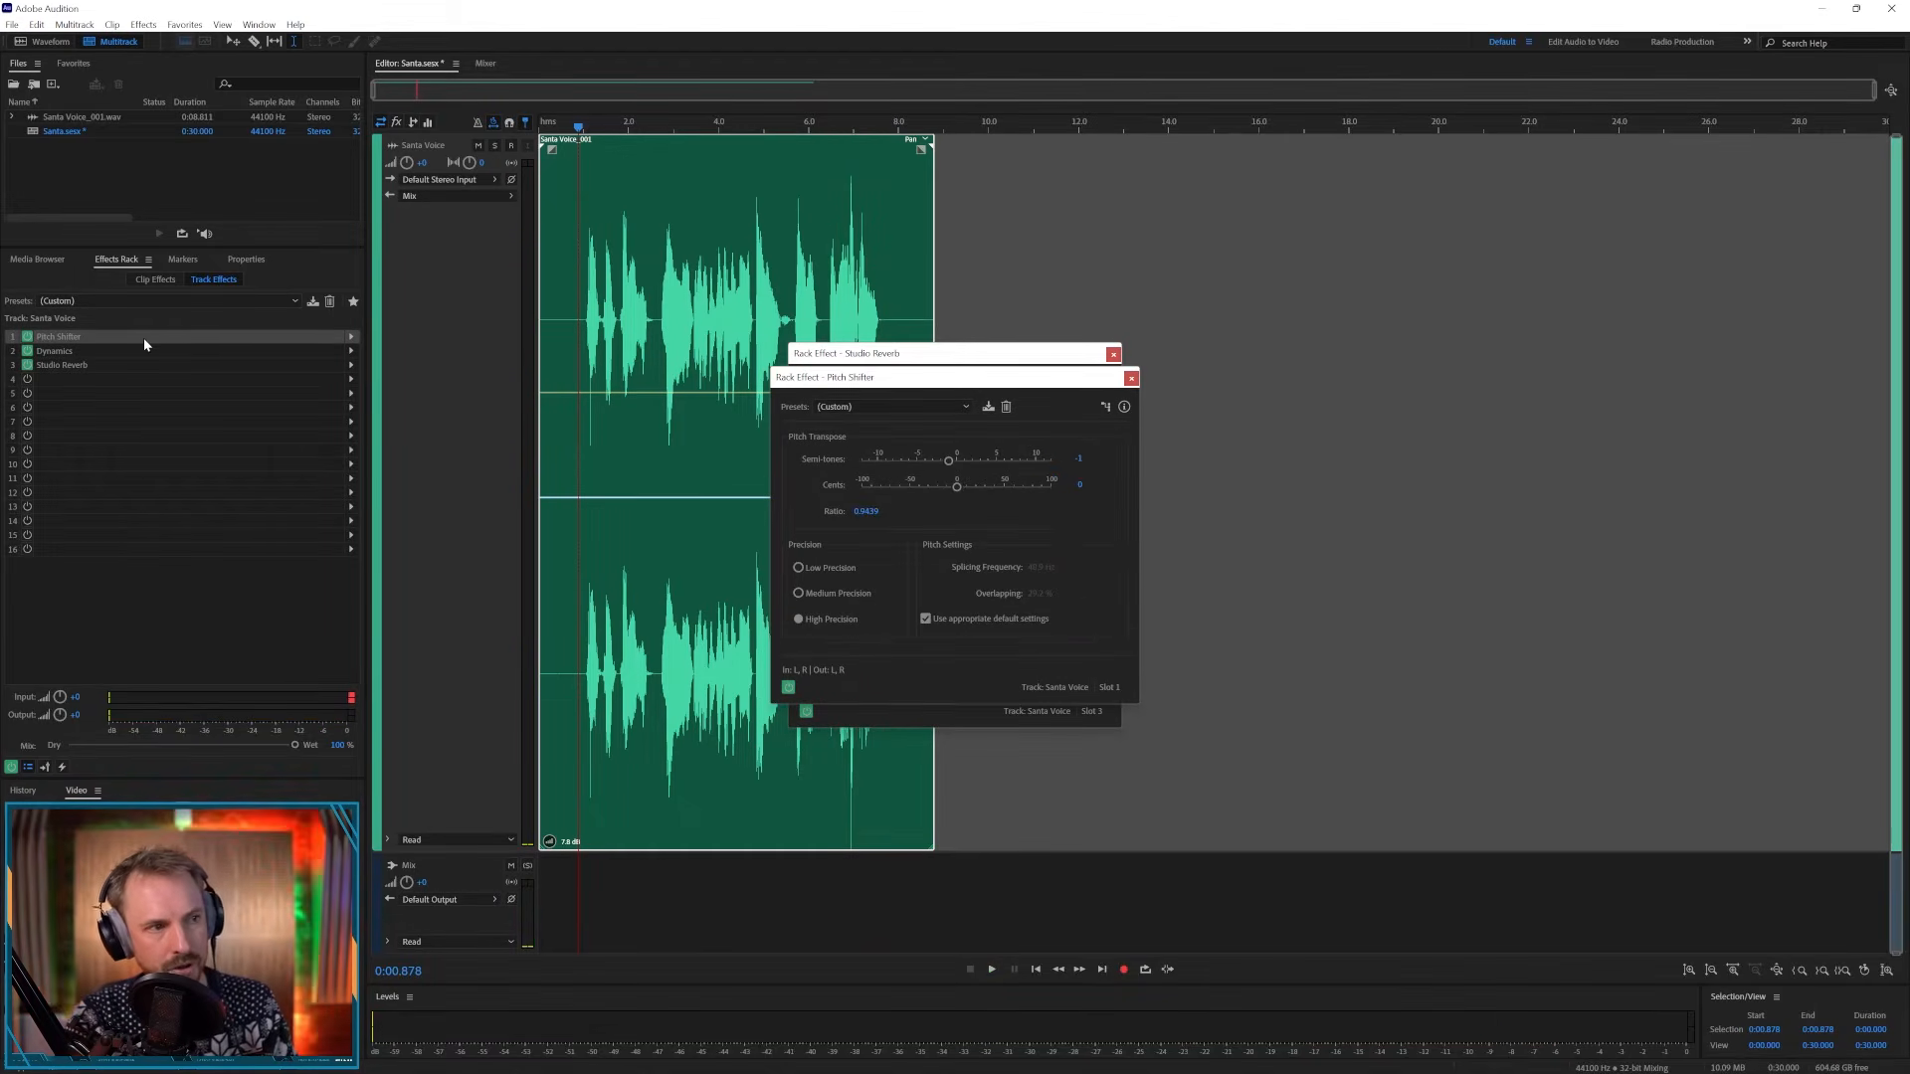
click(956, 464)
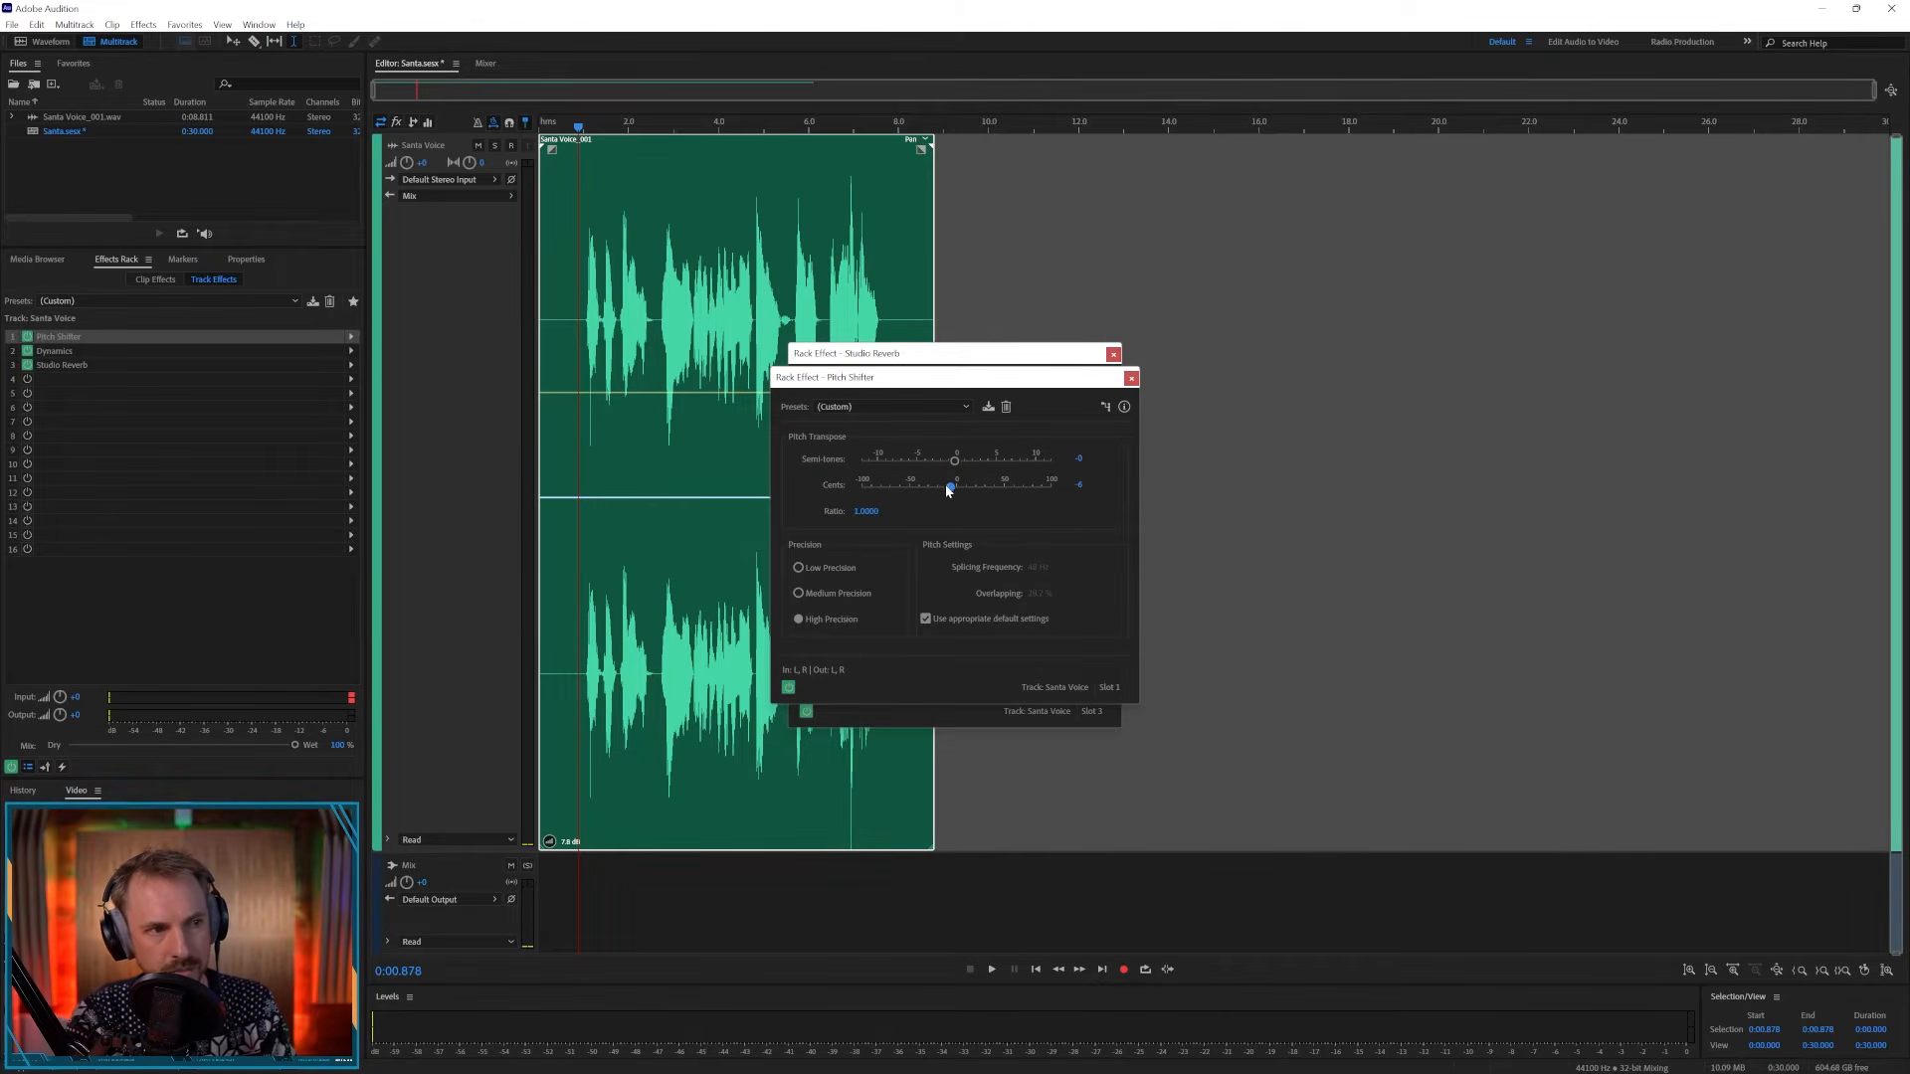
drag(948, 489, 907, 492)
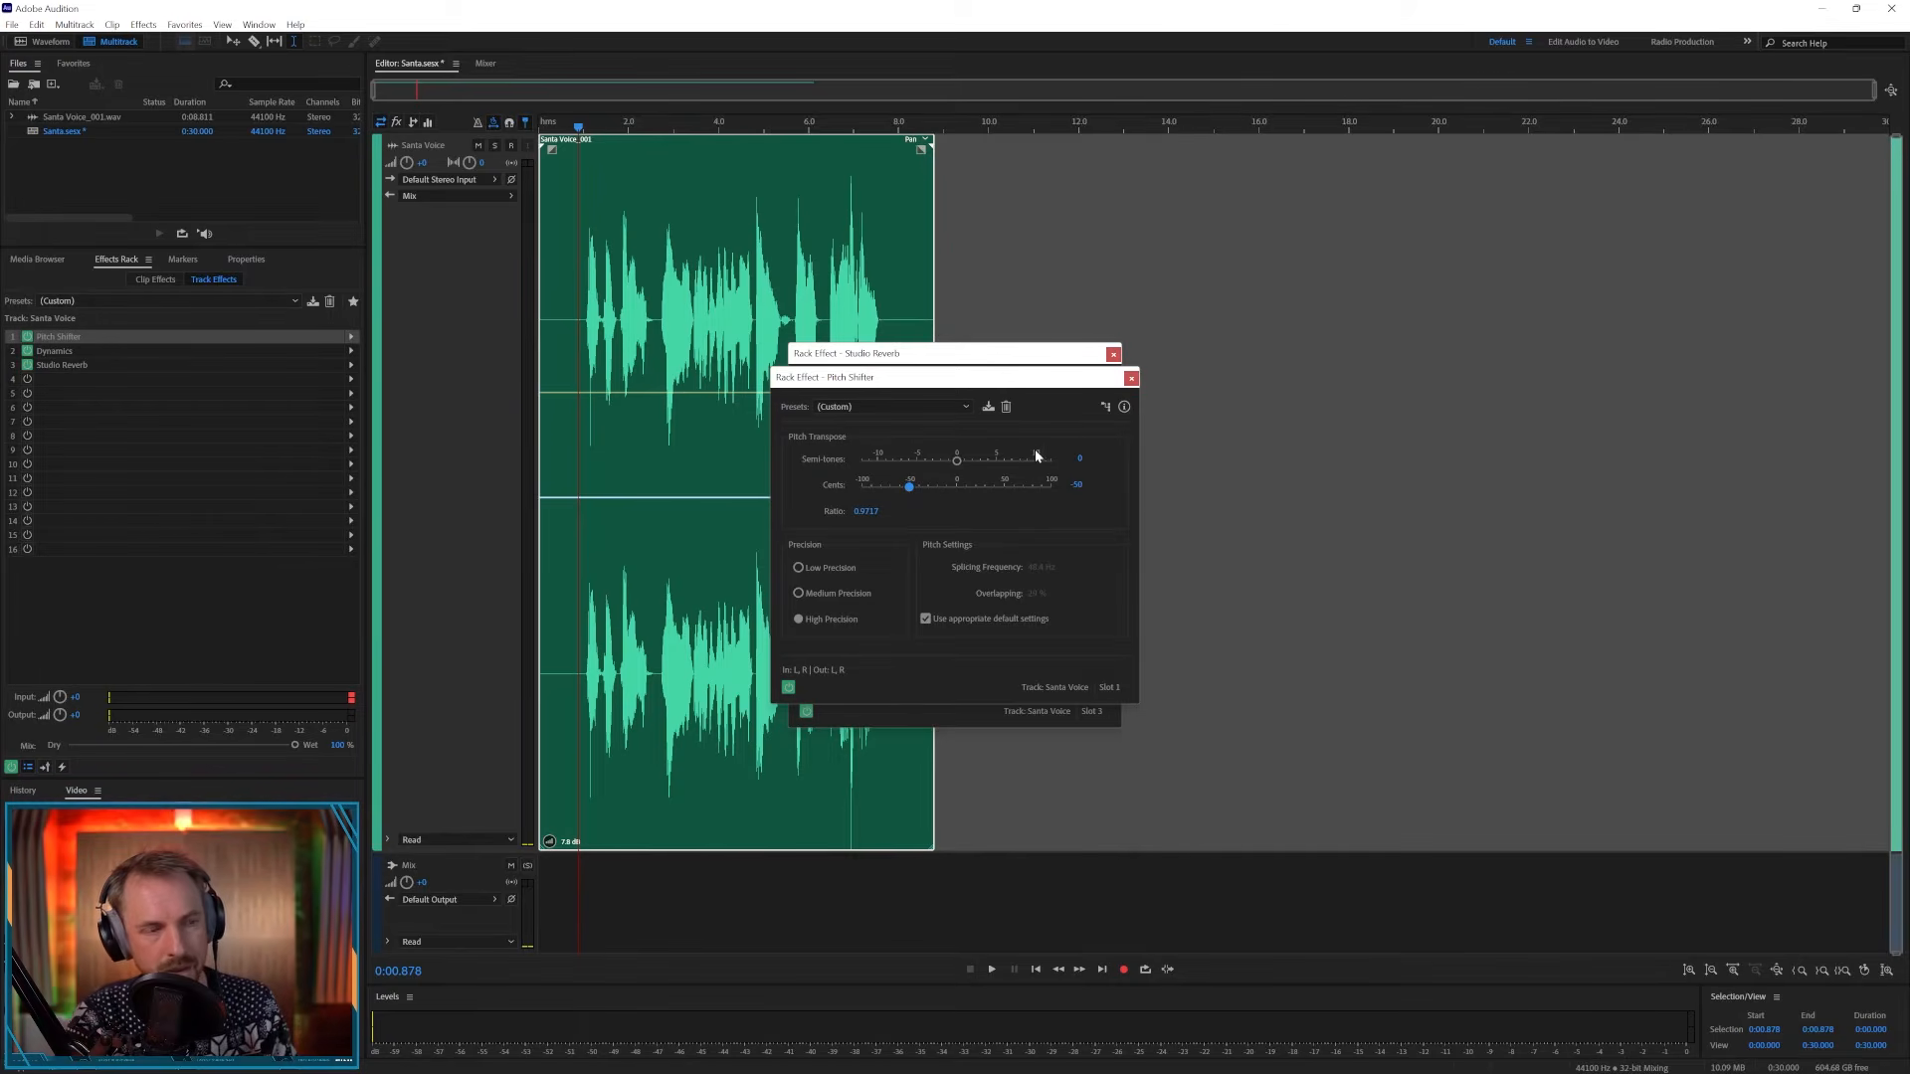
key(space)
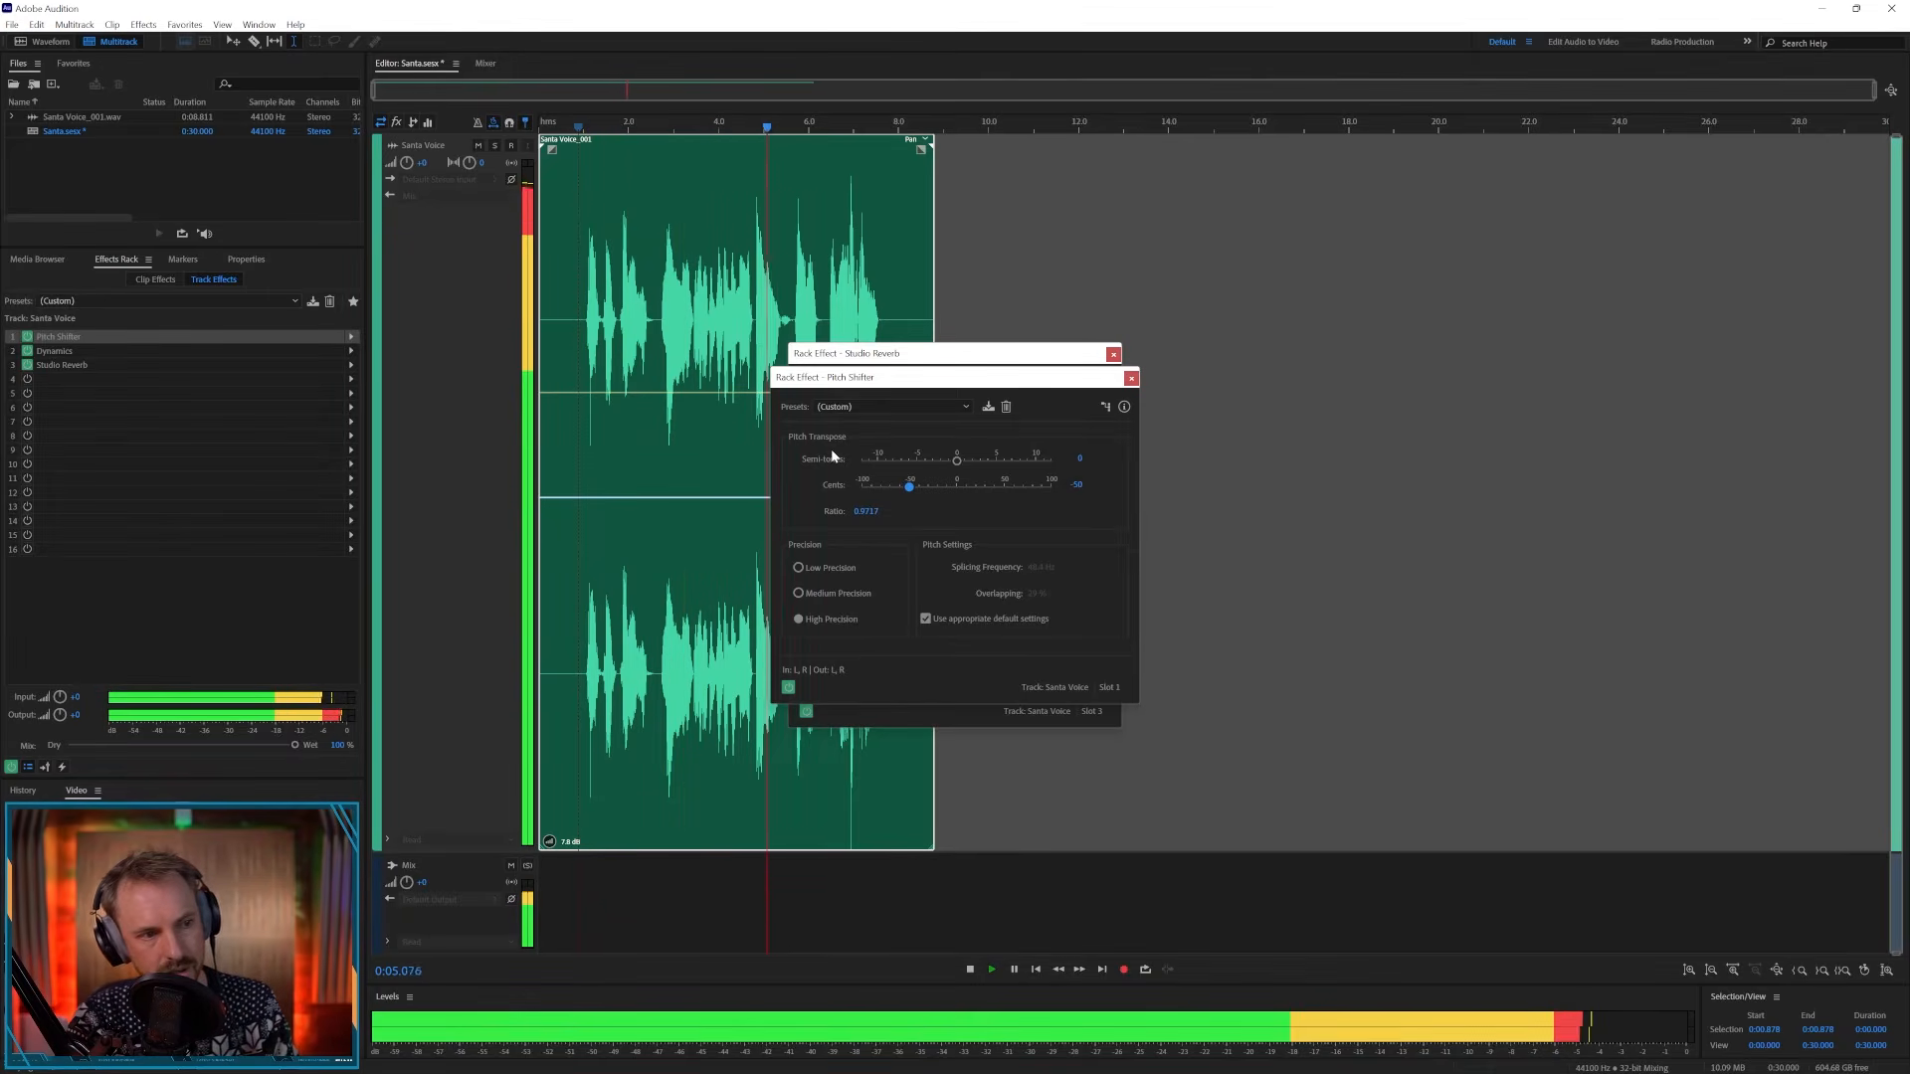
key(space)
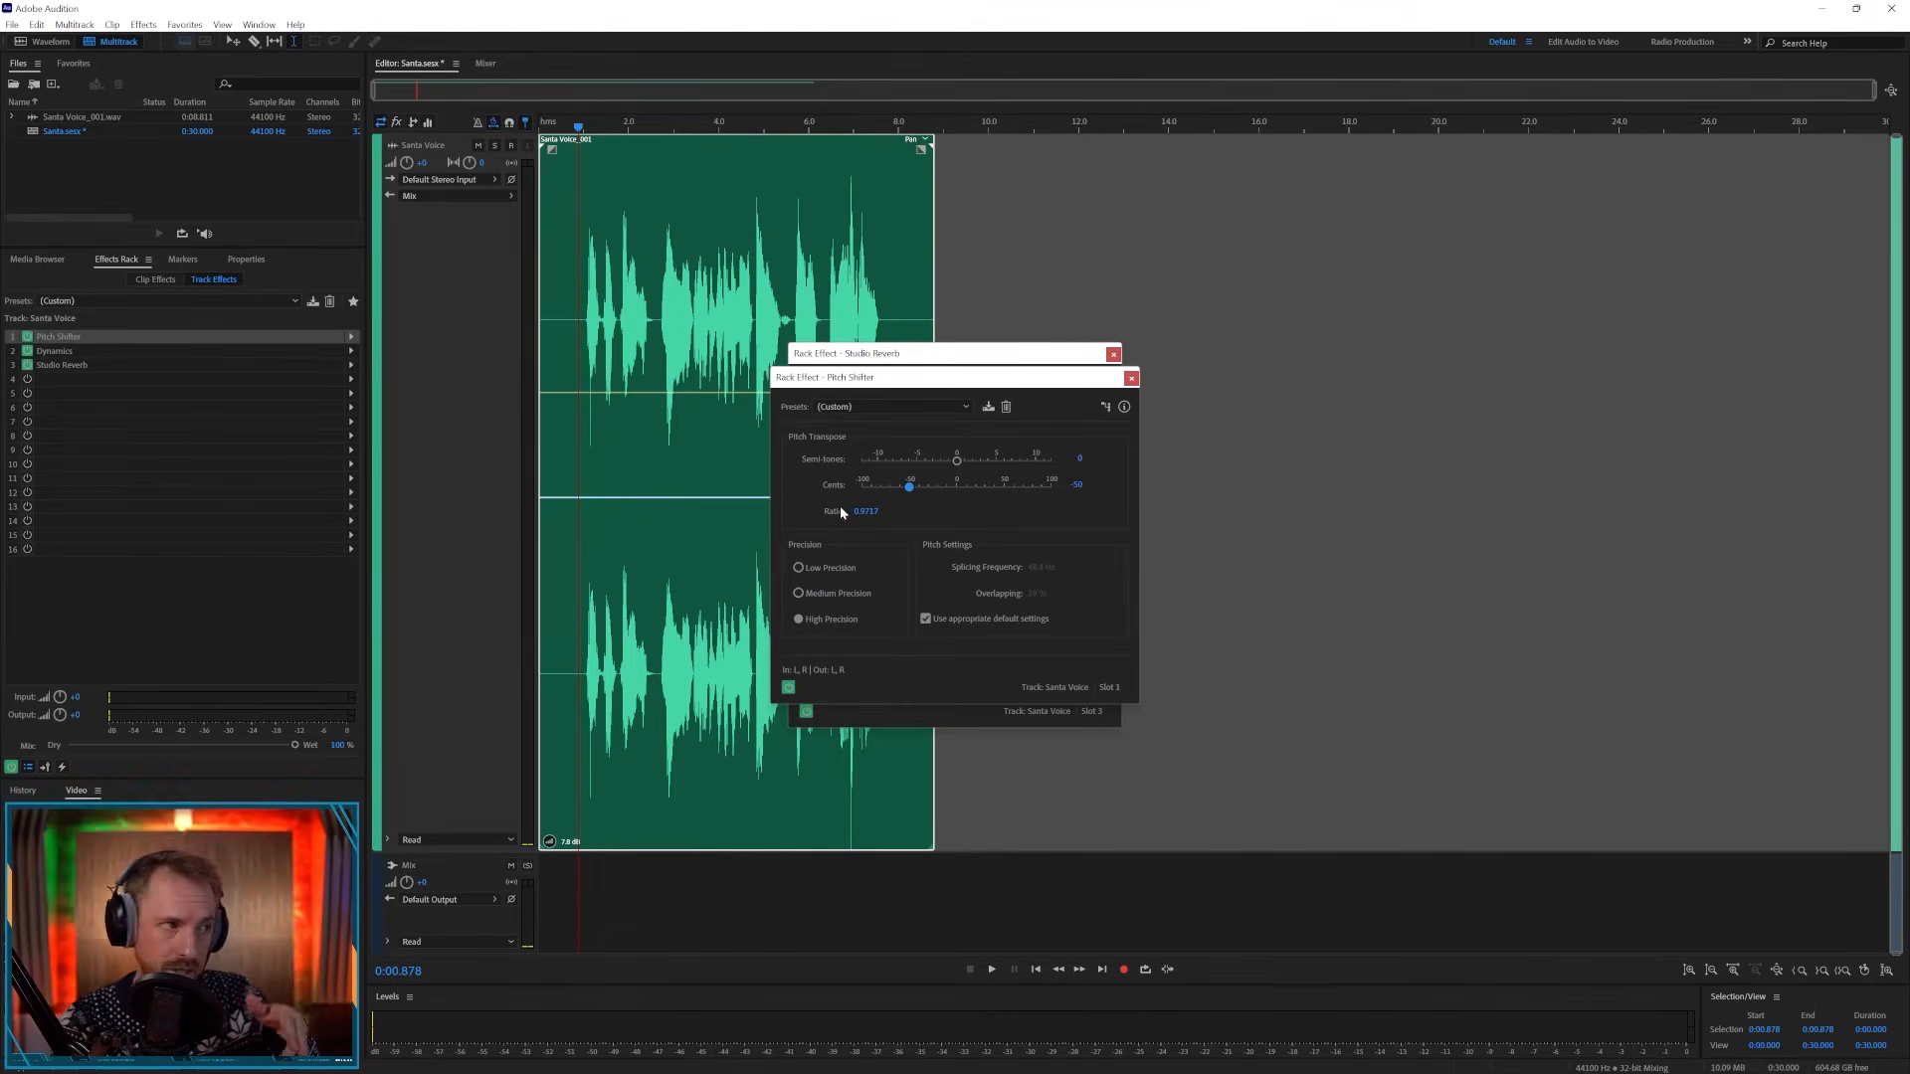
- Reopen the Studio Reverb settings from the effects rack
click(72, 350)
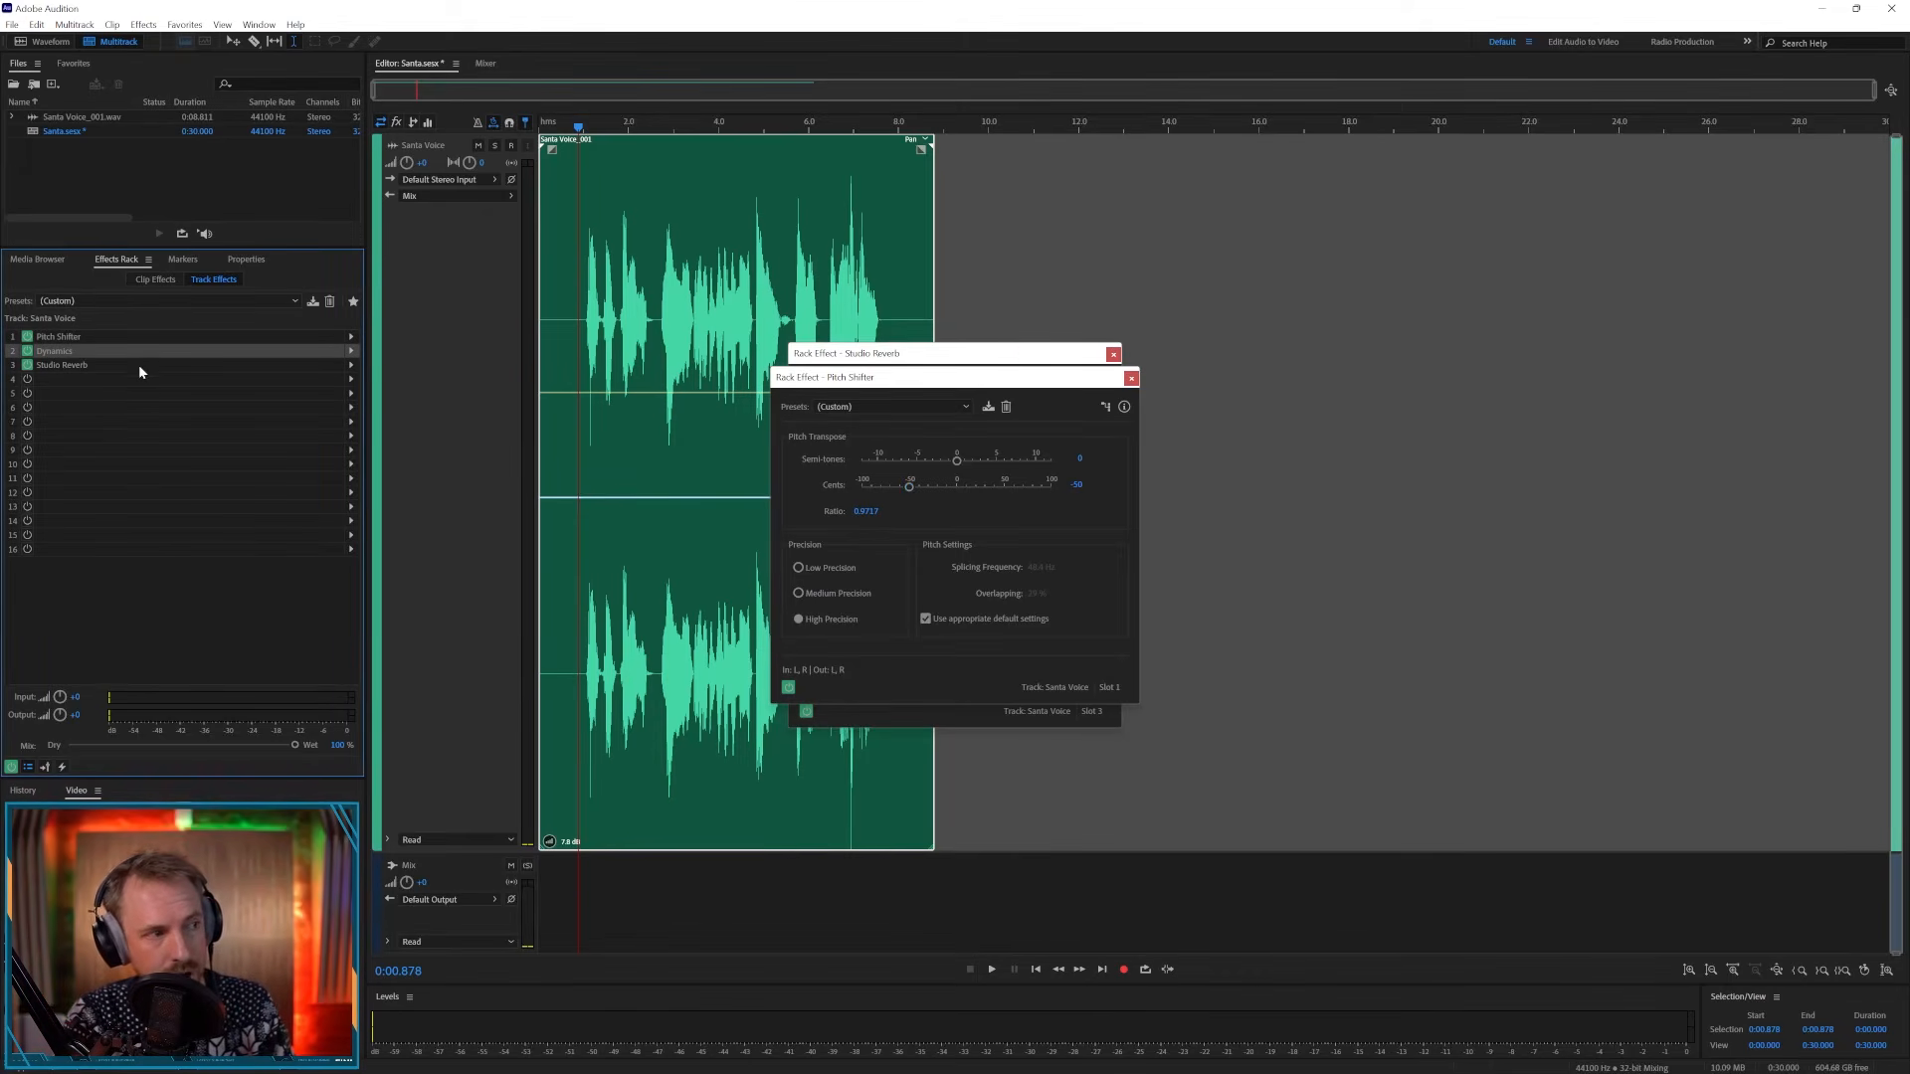
click(166, 367)
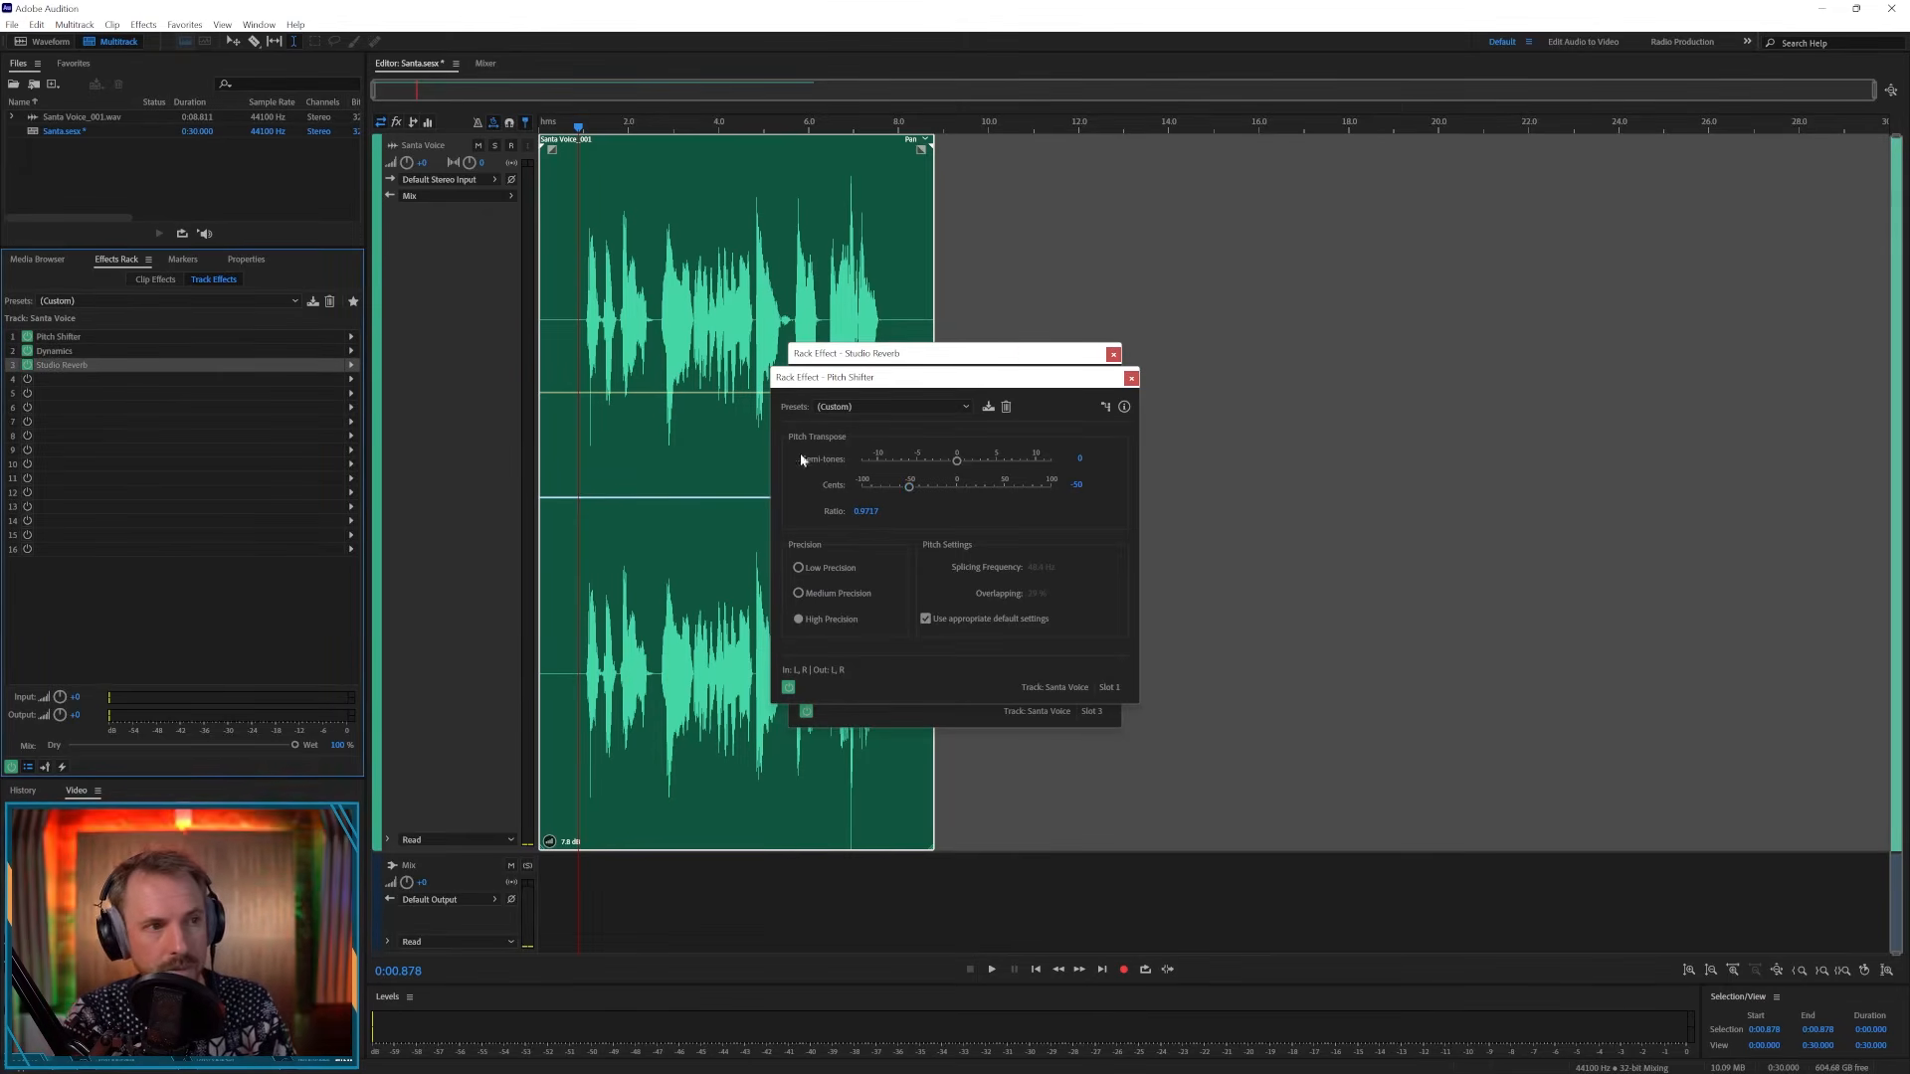
double_click(76, 366)
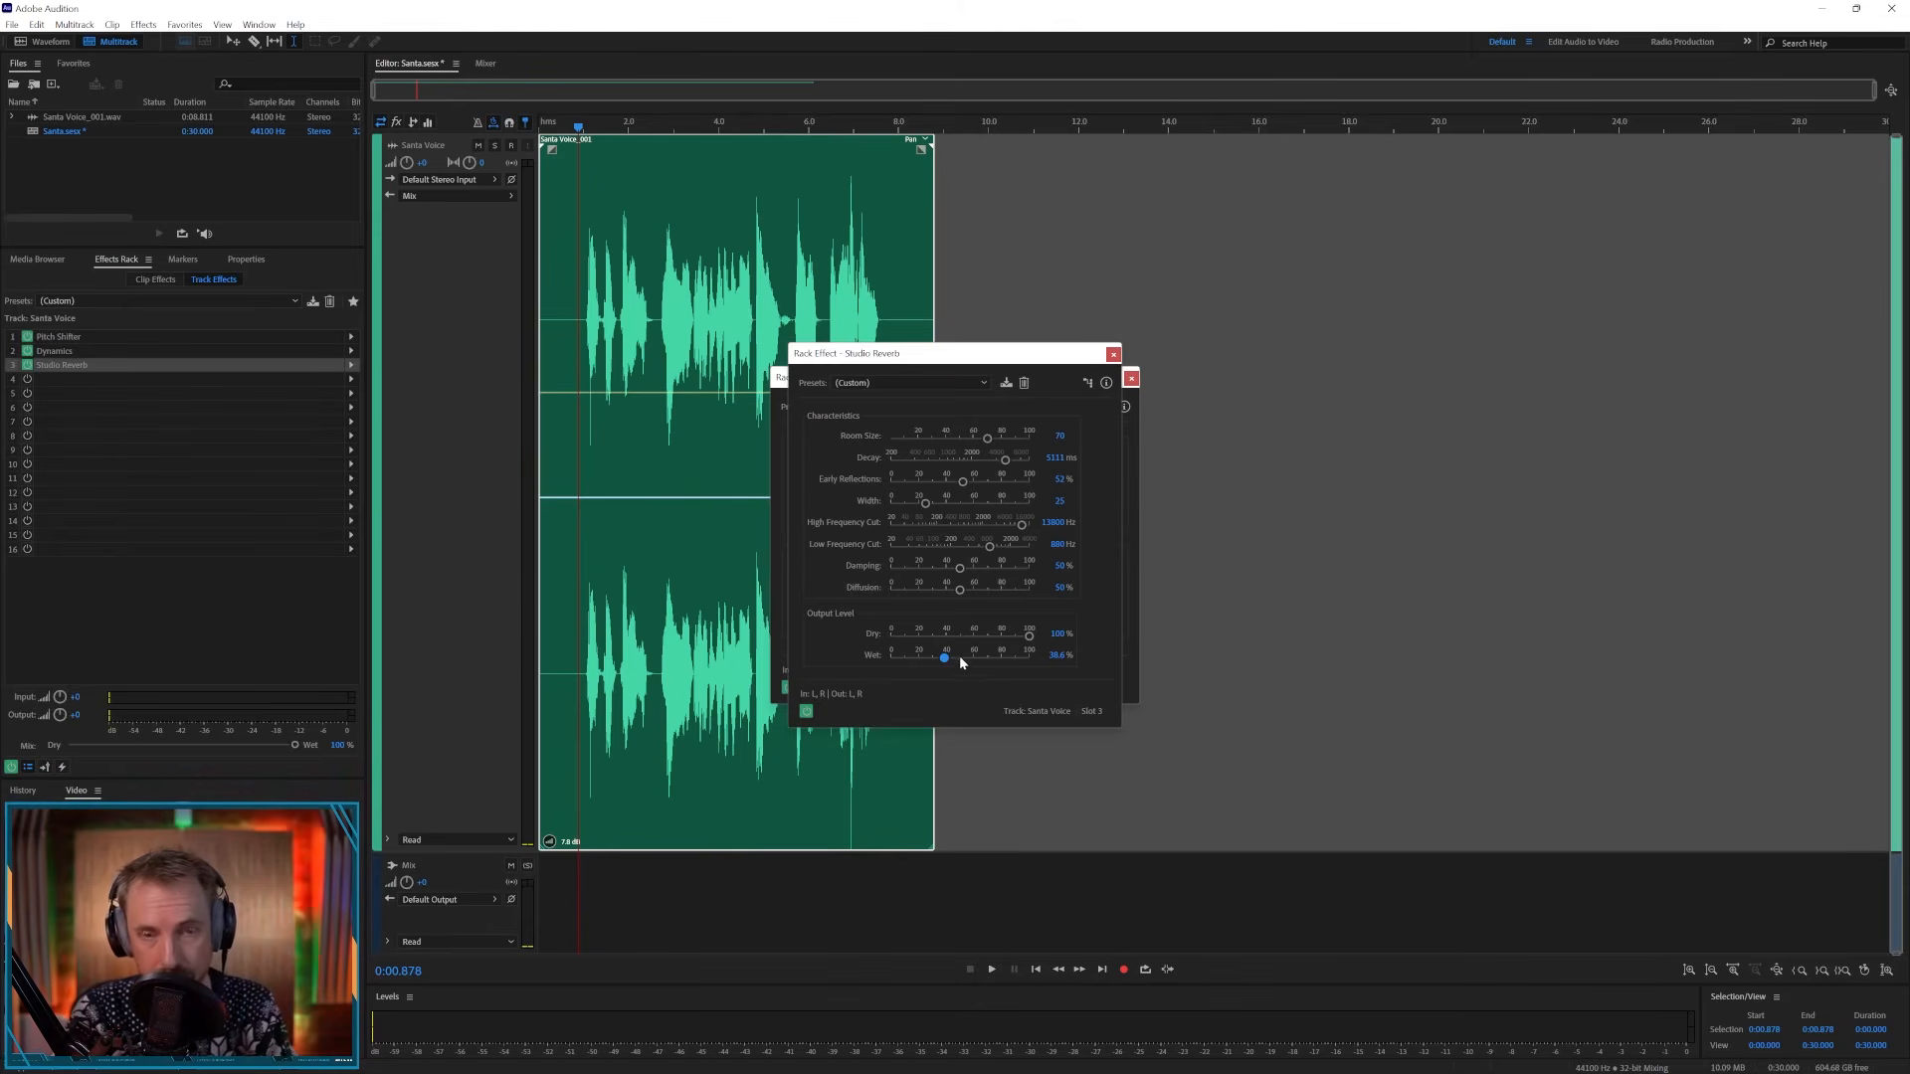
- Mix down the session to a new audio file
click(75, 24)
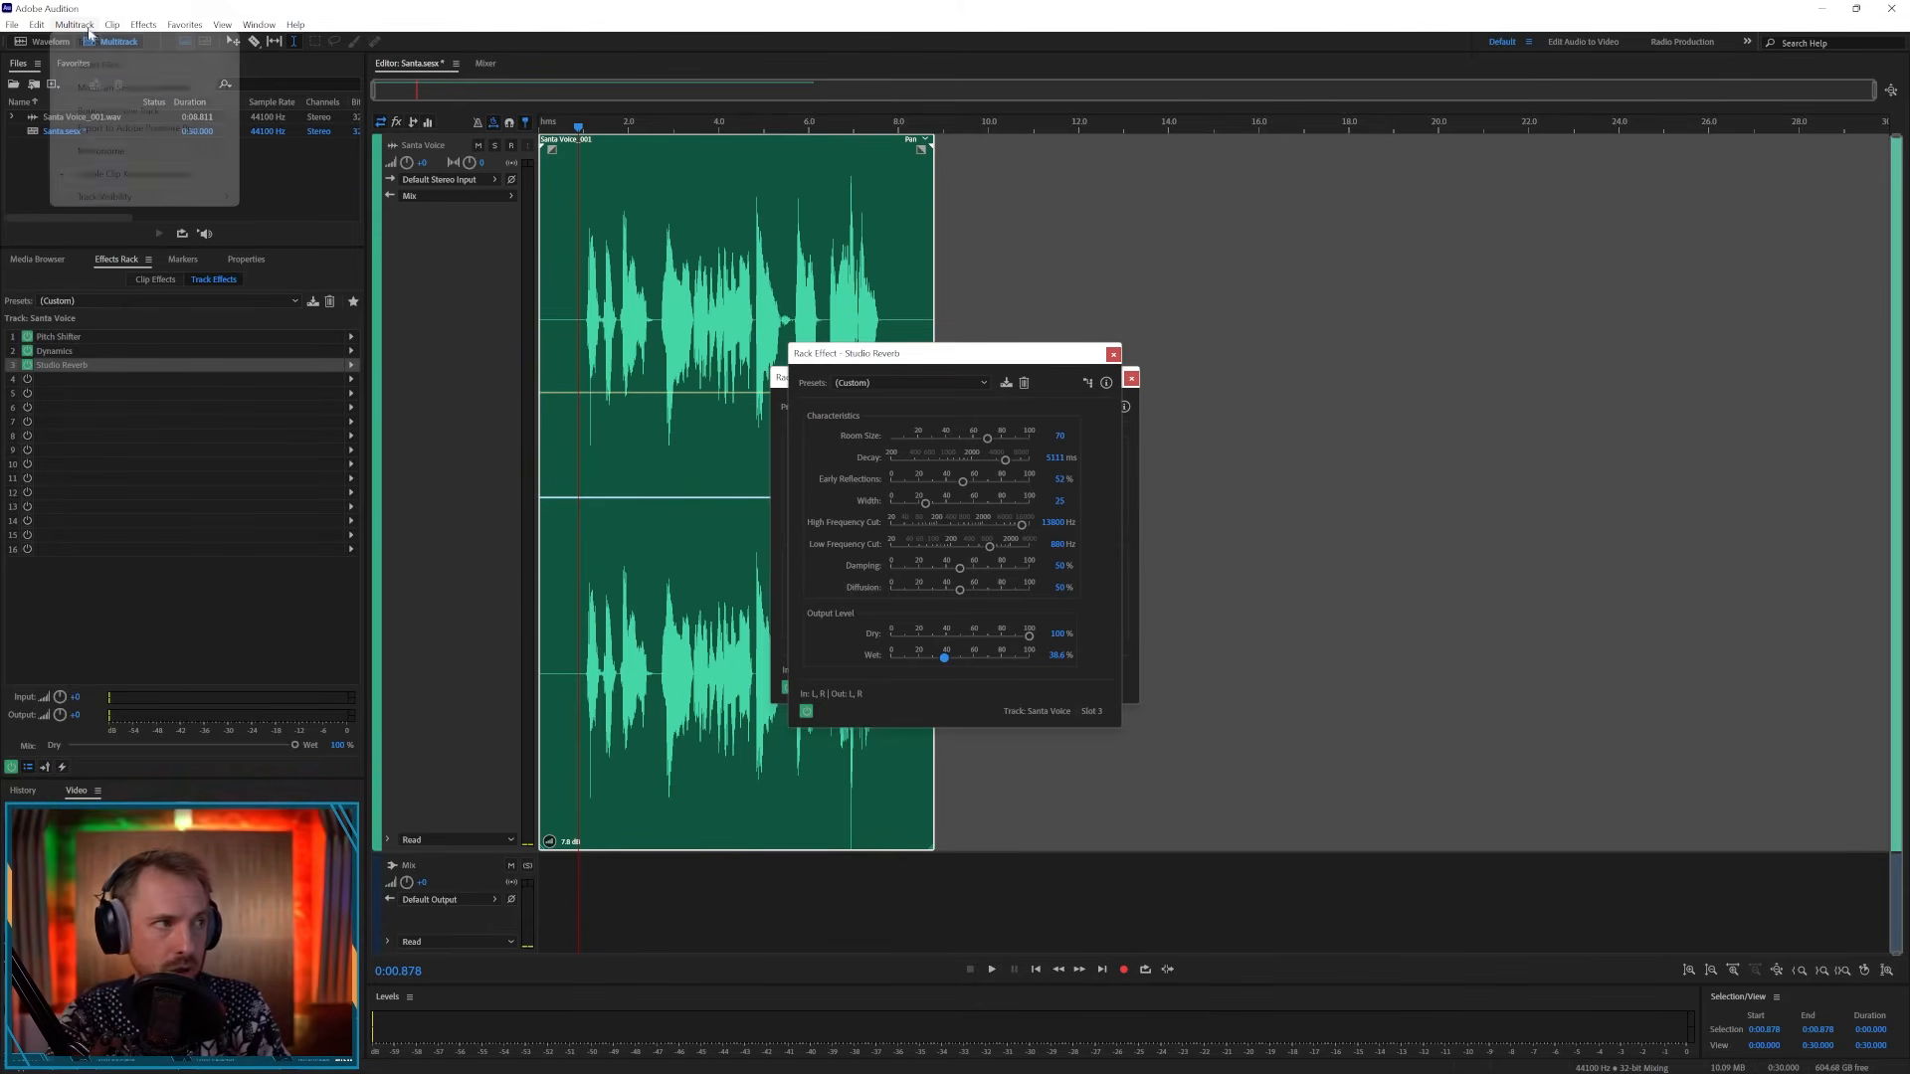
mouse_move(140, 87)
click(291, 105)
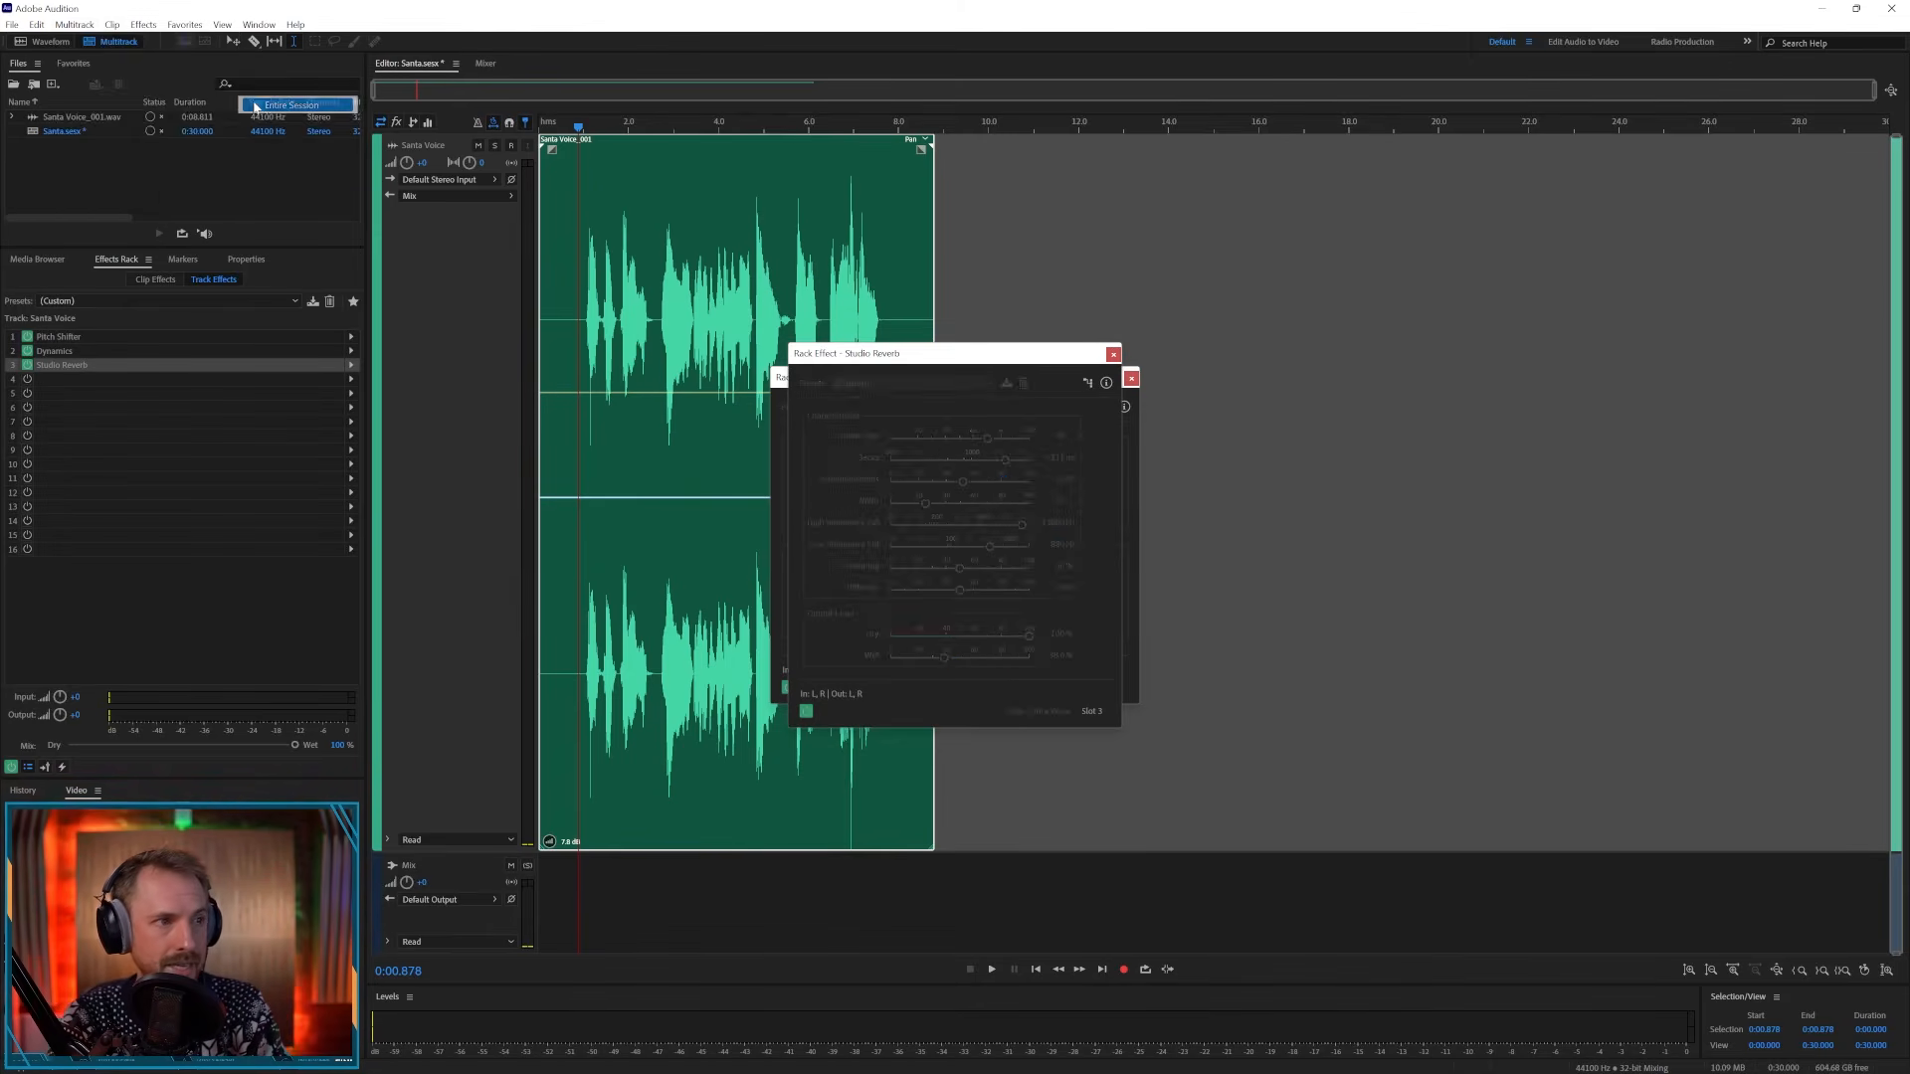